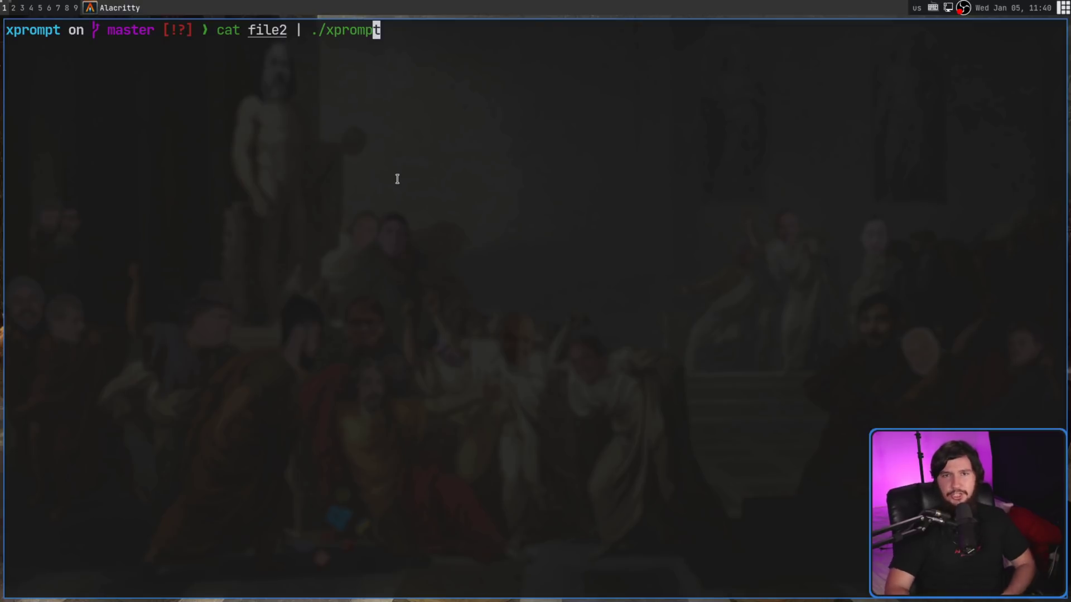
# Run xprompt on file2, type git to browse add and commit with descriptions, then exit and clear.
pyautogui.press('Return')
pyautogui.write('git')
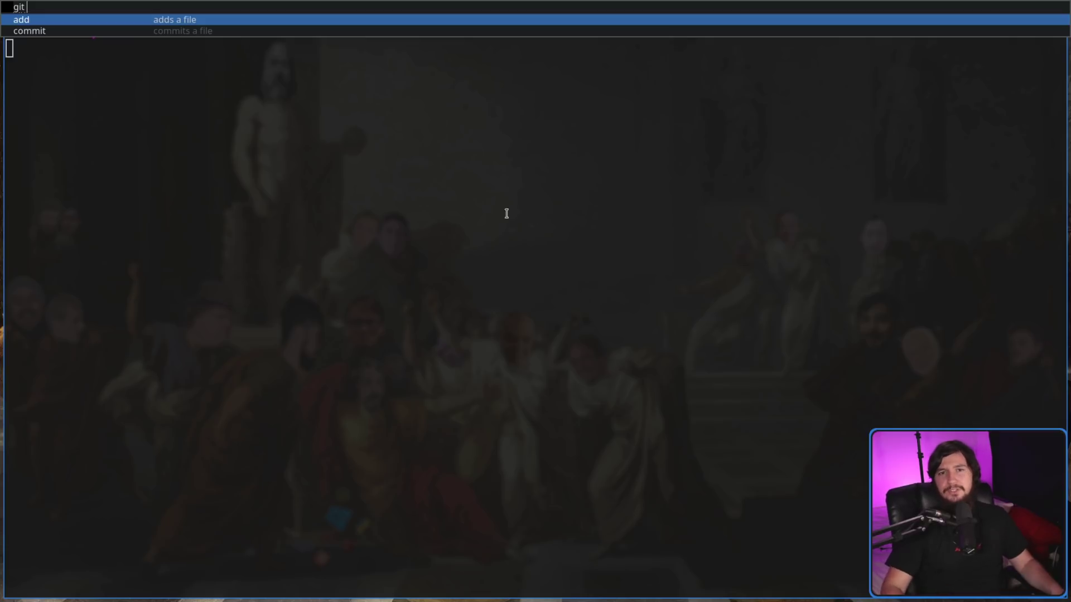
pyautogui.press('Escape')
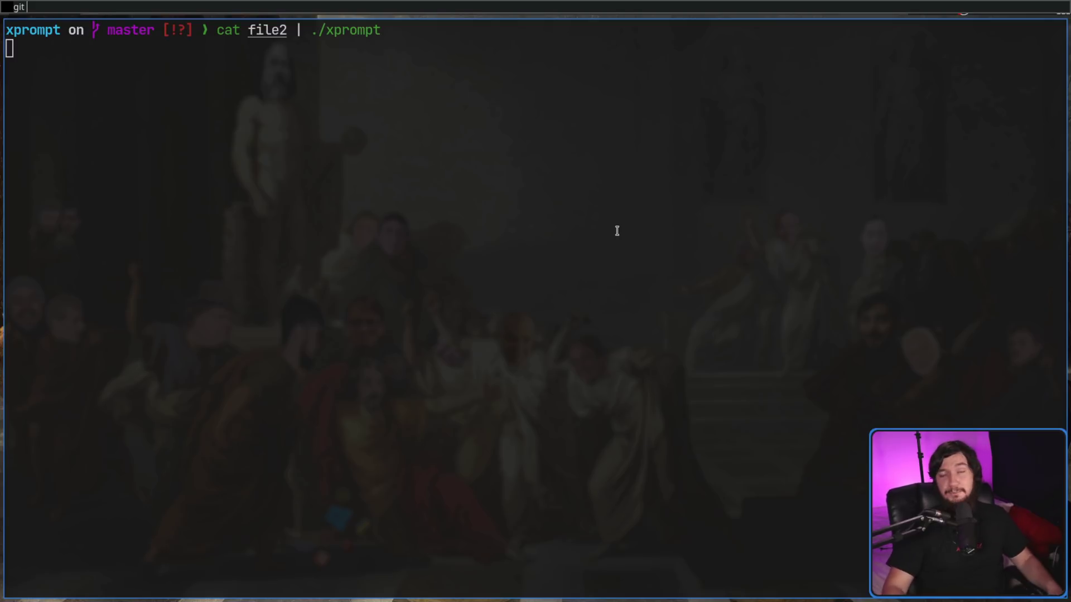
pyautogui.press('Return')
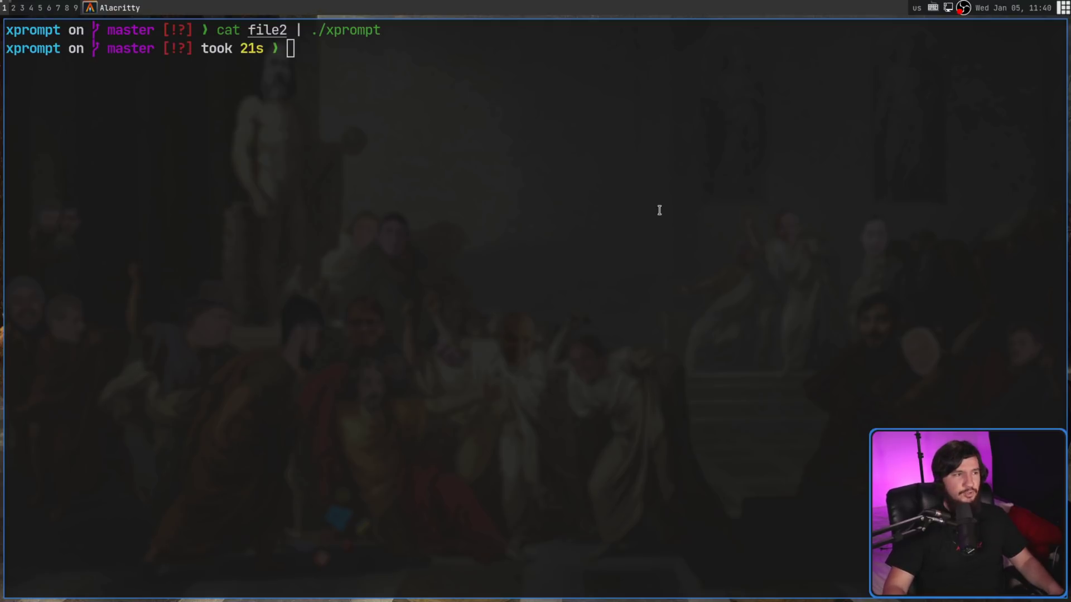
pyautogui.press('super+2')
pyautogui.moveTo(826, 276); pyautogui.dragTo(757, 257)
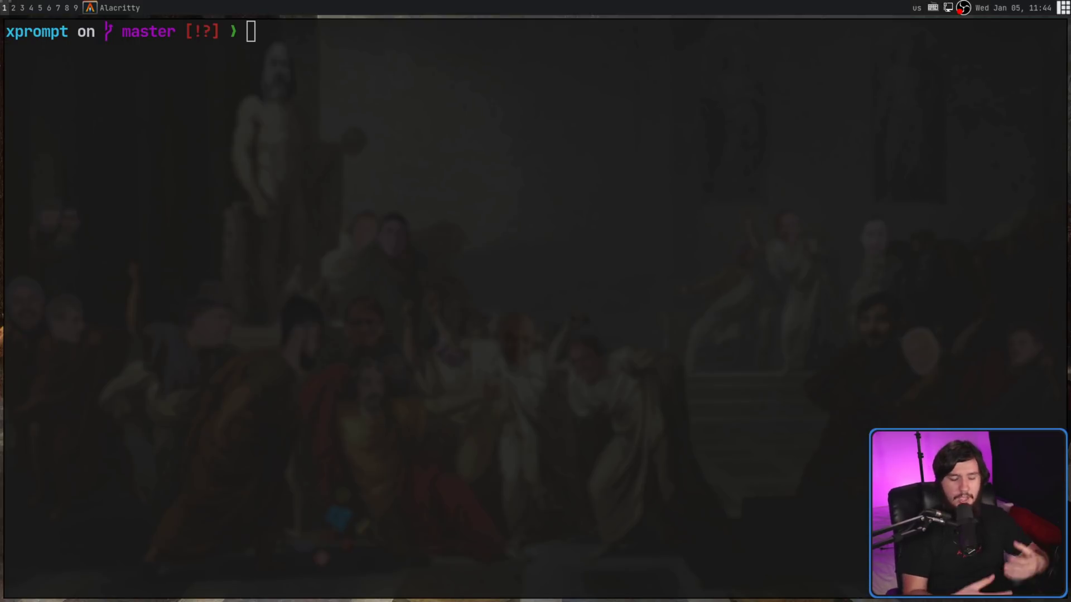
# Open file3 in Vim in a second Alacritty window, listing hello, world, this, is, a, word.
pyautogui.press('super+p')
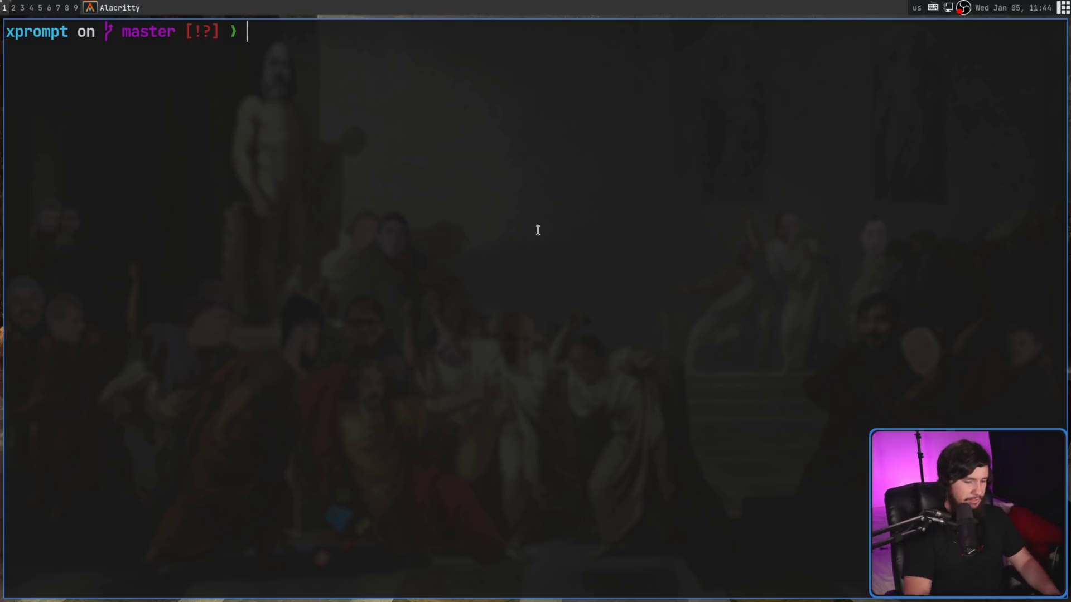
pyautogui.write('3')
pyautogui.press('Return')
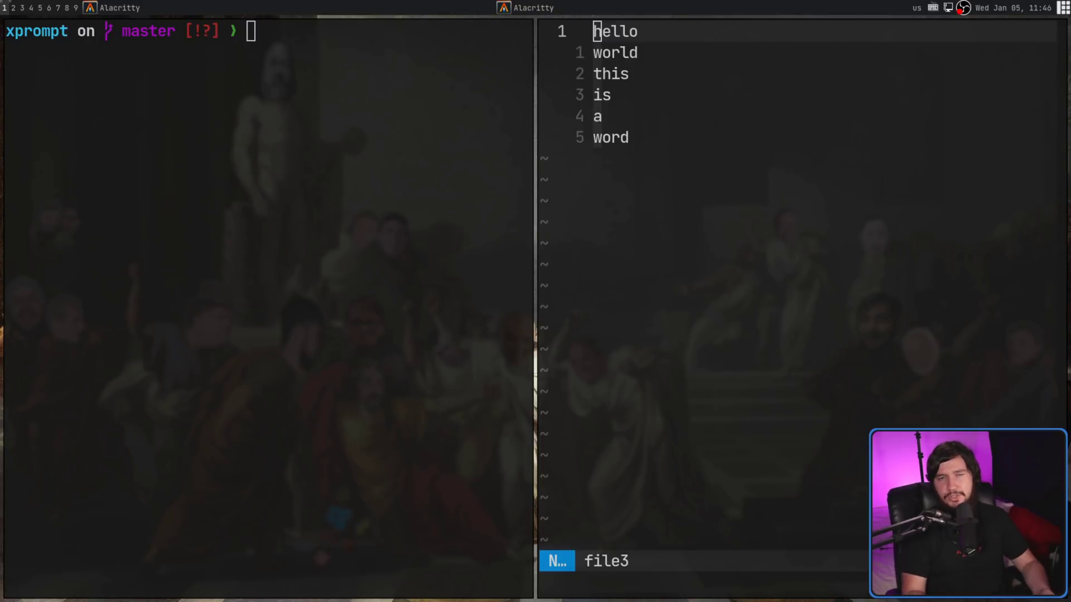
pyautogui.write('cat file3 | ./xprompt')
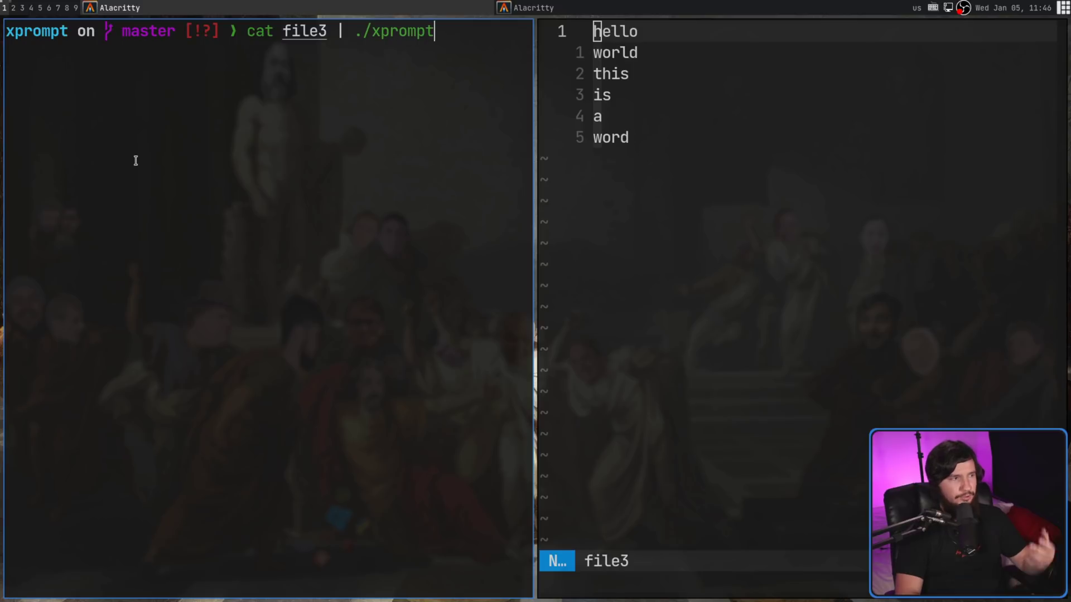
pyautogui.press('Return')
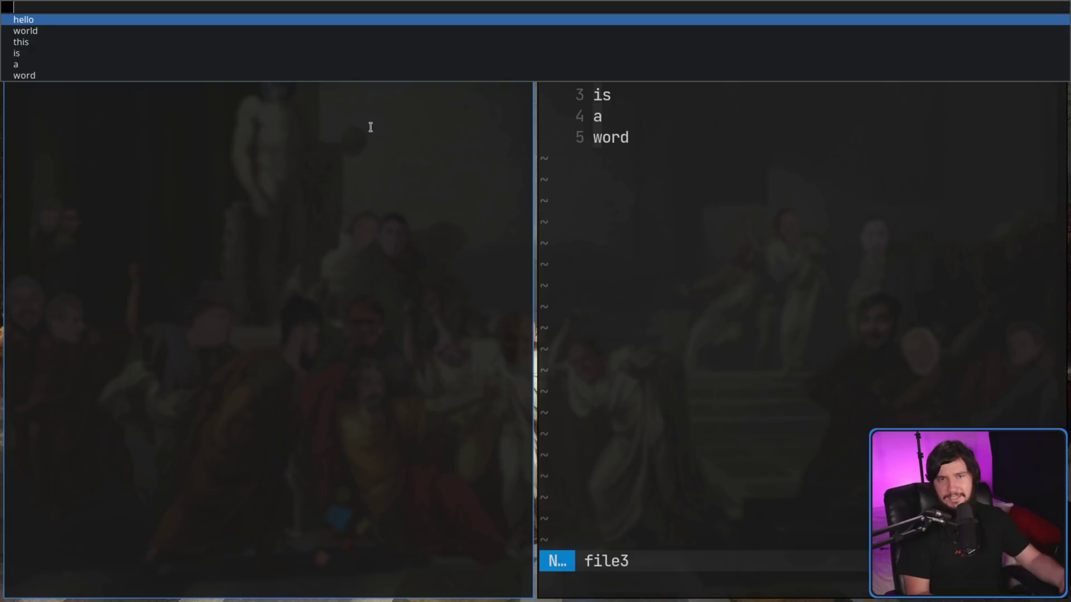
pyautogui.press('Escape')
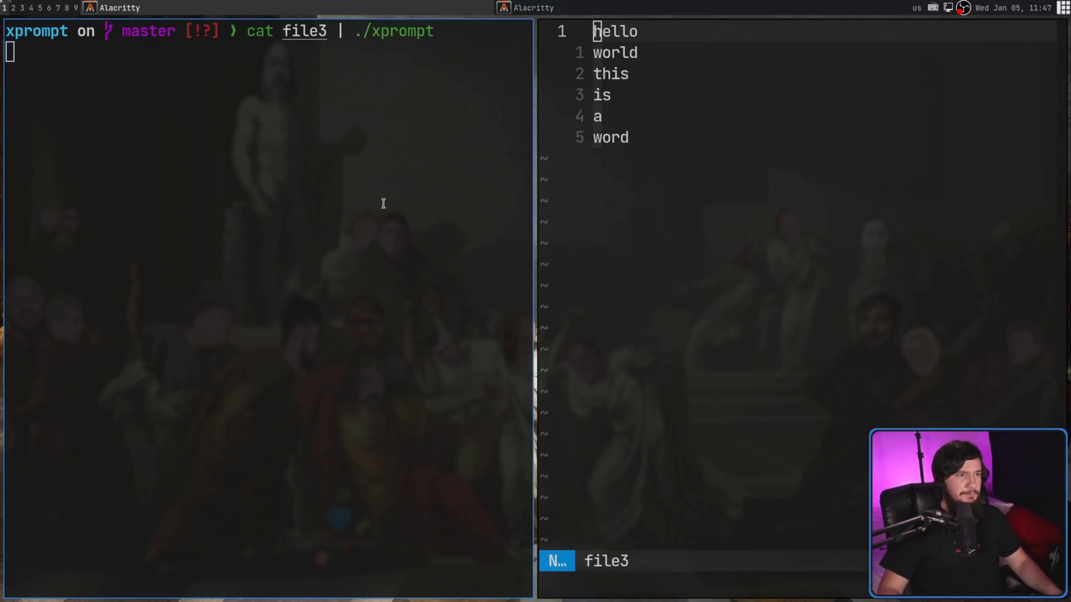
pyautogui.press('Up')
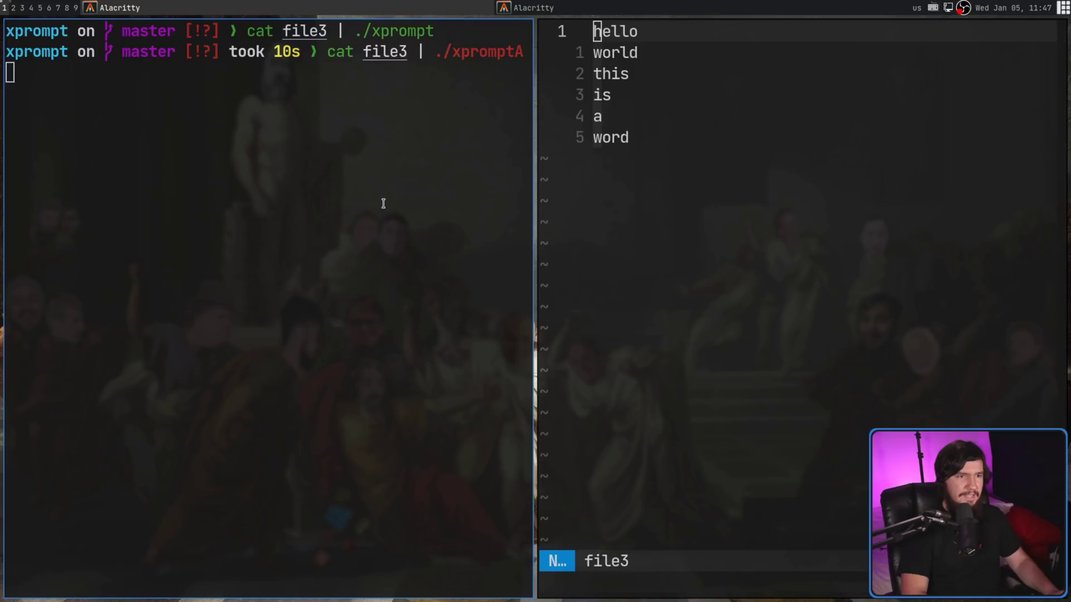
pyautogui.press('BackSpace')
pyautogui.press('BackSpace')
pyautogui.press('BackSpace')
pyautogui.press('BackSpace')
pyautogui.press('BackSpace')
pyautogui.press('BackSpace')
pyautogui.press('BackSpace')
pyautogui.press('BackSpace')
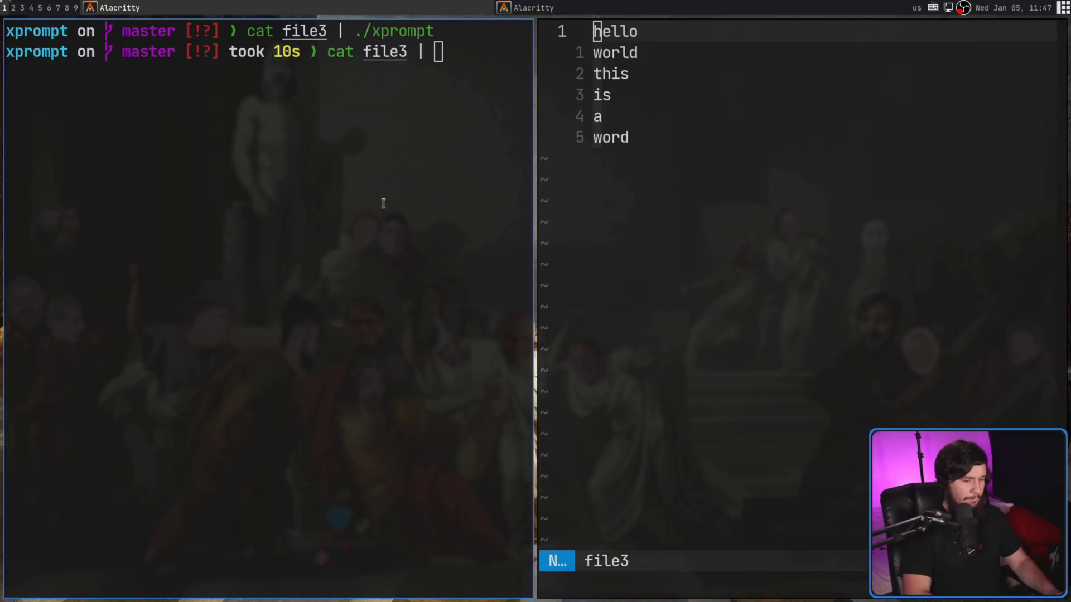
pyautogui.write('dmenu')
pyautogui.press('Return')
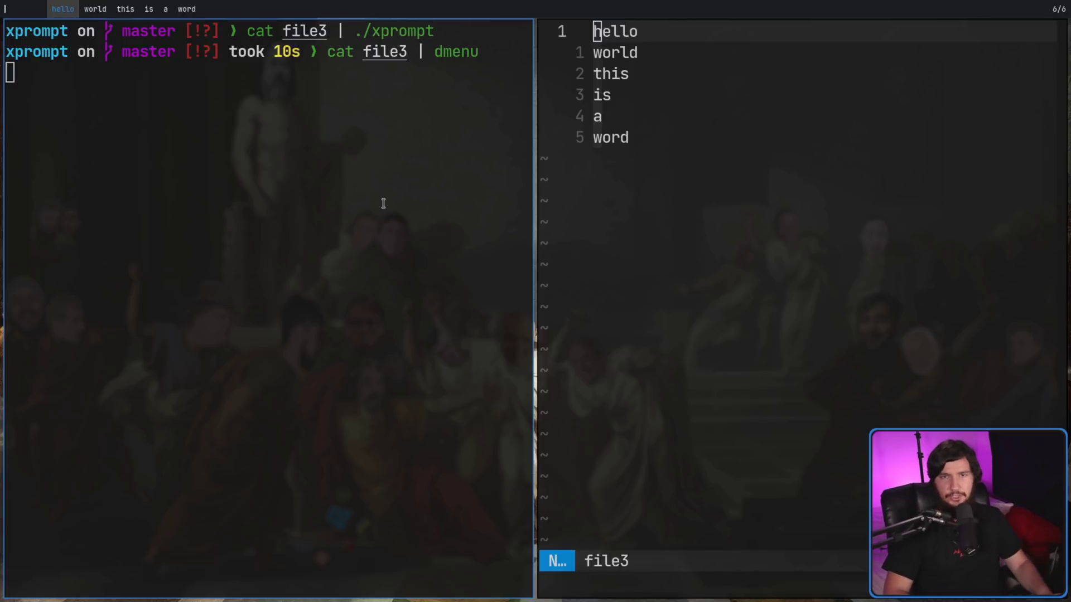
pyautogui.press('Escape')
pyautogui.hotkey('ctrl', 'l')
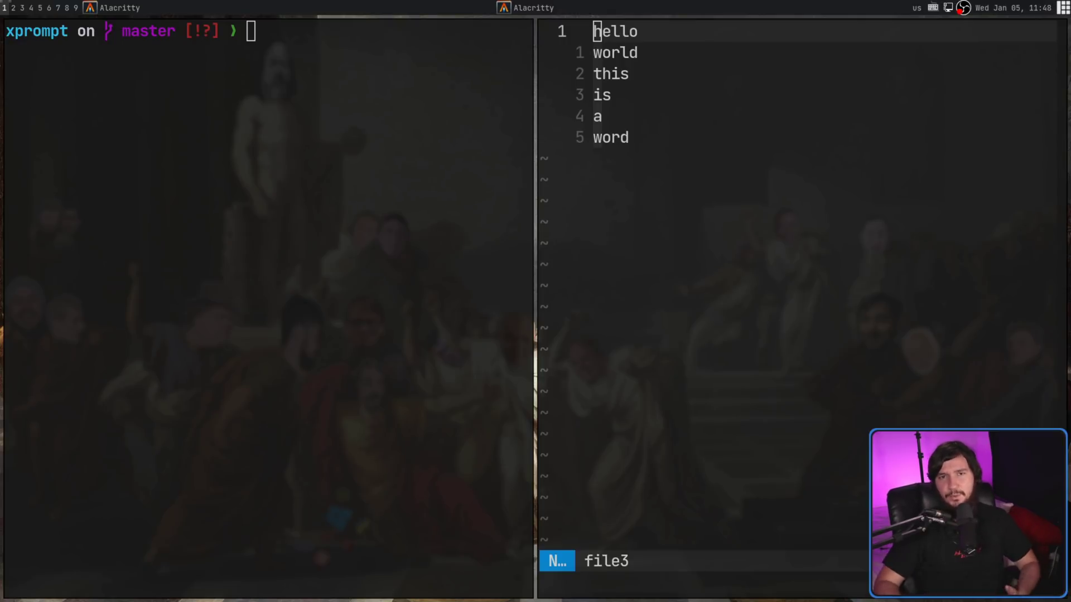
# Rerun xprompt on file3, browse entries with arrow keys, filter with h and choose 'this'.
pyautogui.press('Up')
pyautogui.press('Up')
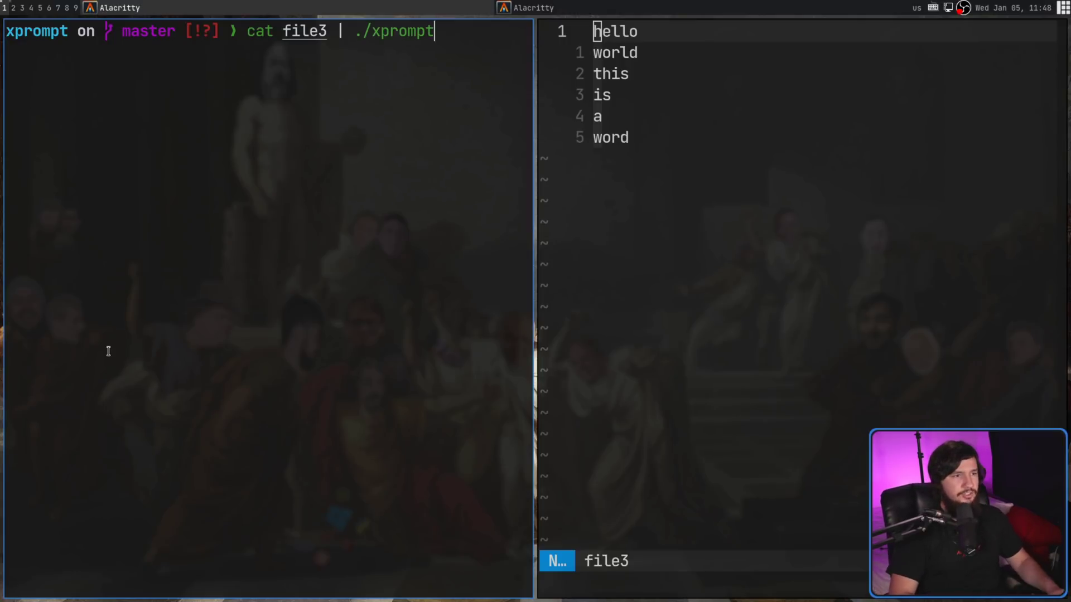
pyautogui.press('Return')
pyautogui.press('Down')
pyautogui.press('Down')
pyautogui.press('Down')
pyautogui.press('Down')
pyautogui.press('Down')
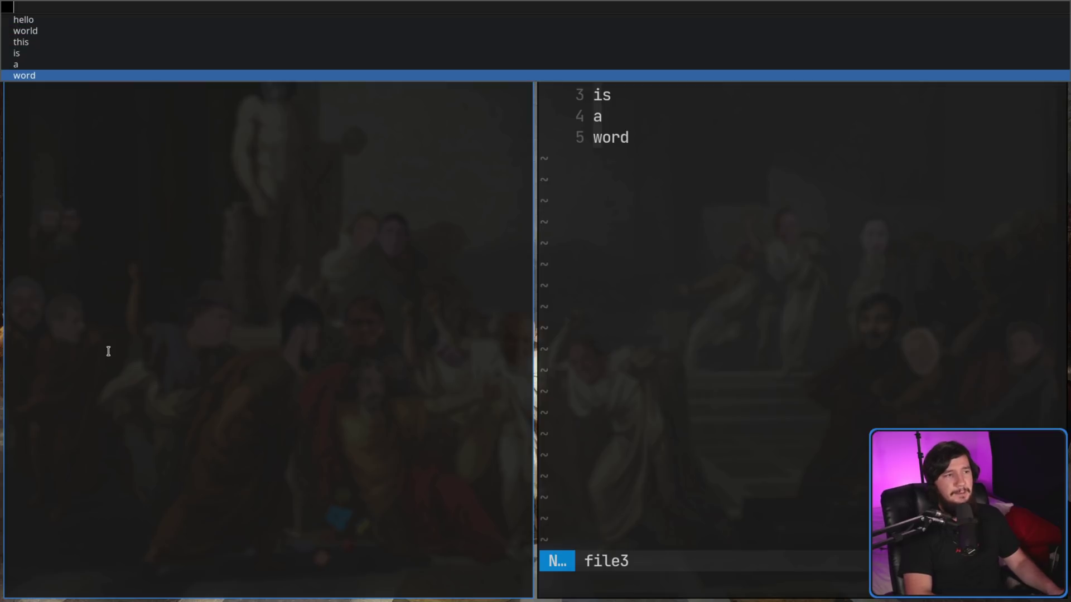
pyautogui.press('Up')
pyautogui.press('Up')
pyautogui.press('Down')
pyautogui.press('Down')
pyautogui.press('Up')
pyautogui.press('Up')
pyautogui.press('Up')
pyautogui.press('Up')
pyautogui.press('Up')
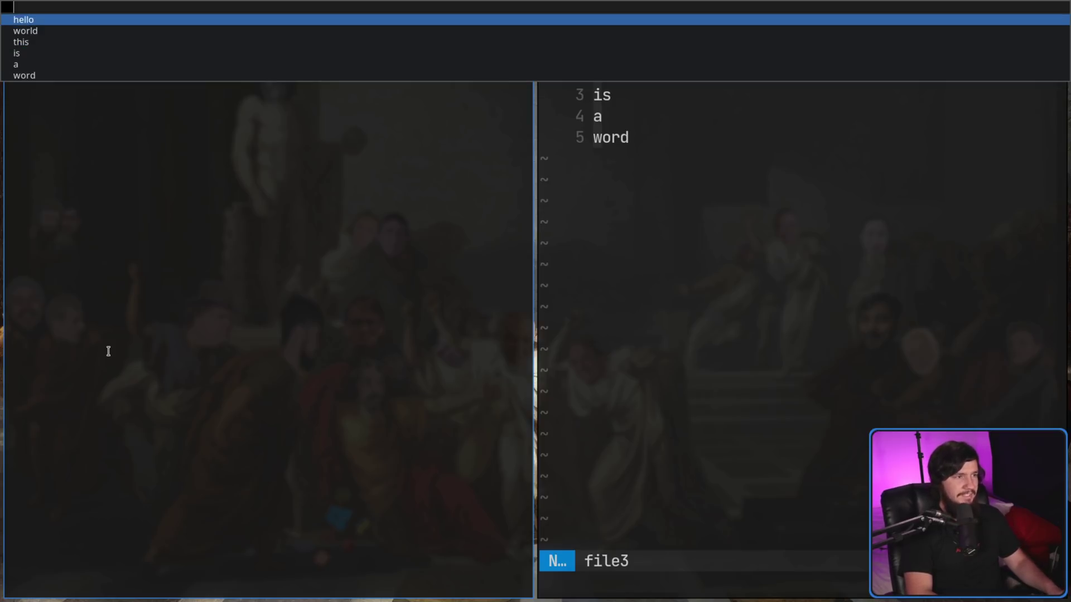
pyautogui.press('Down')
pyautogui.press('Down')
pyautogui.press('Down')
pyautogui.press('Down')
pyautogui.press('Down')
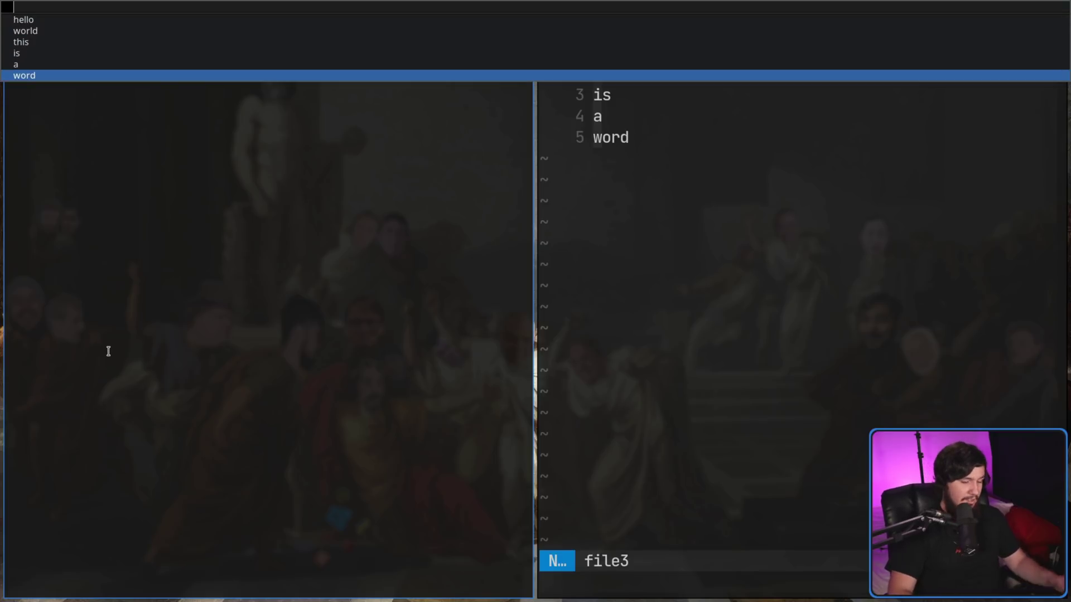
pyautogui.write('h')
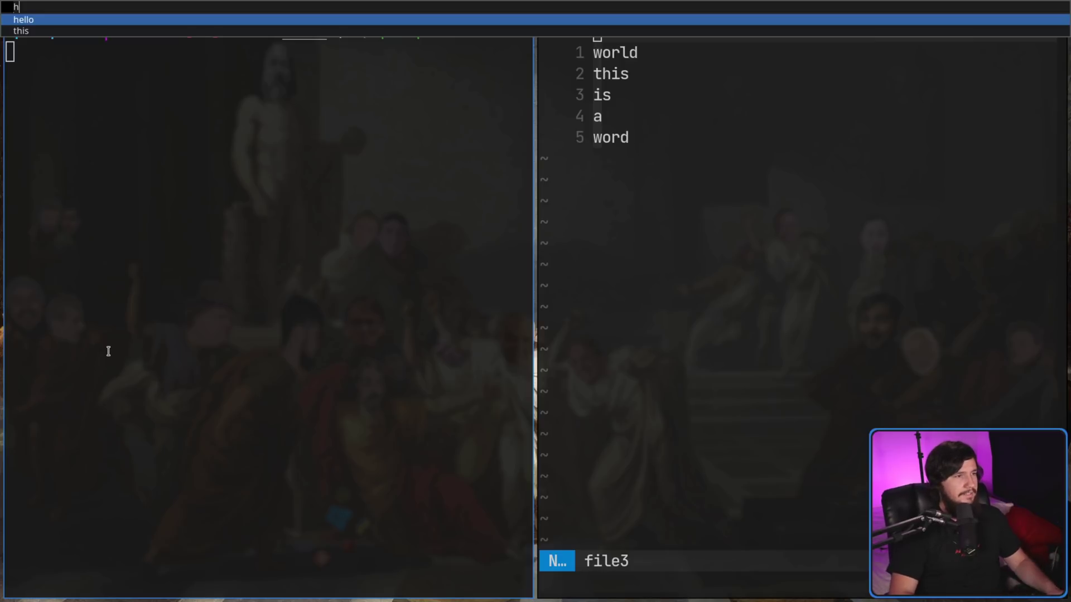
pyautogui.press('Down')
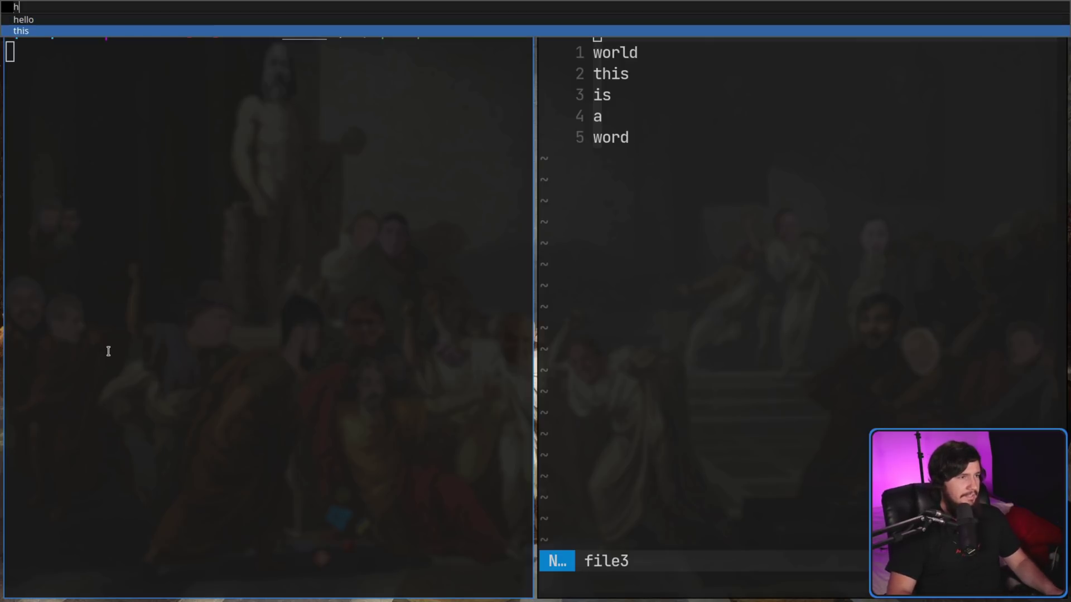
pyautogui.press('Return')
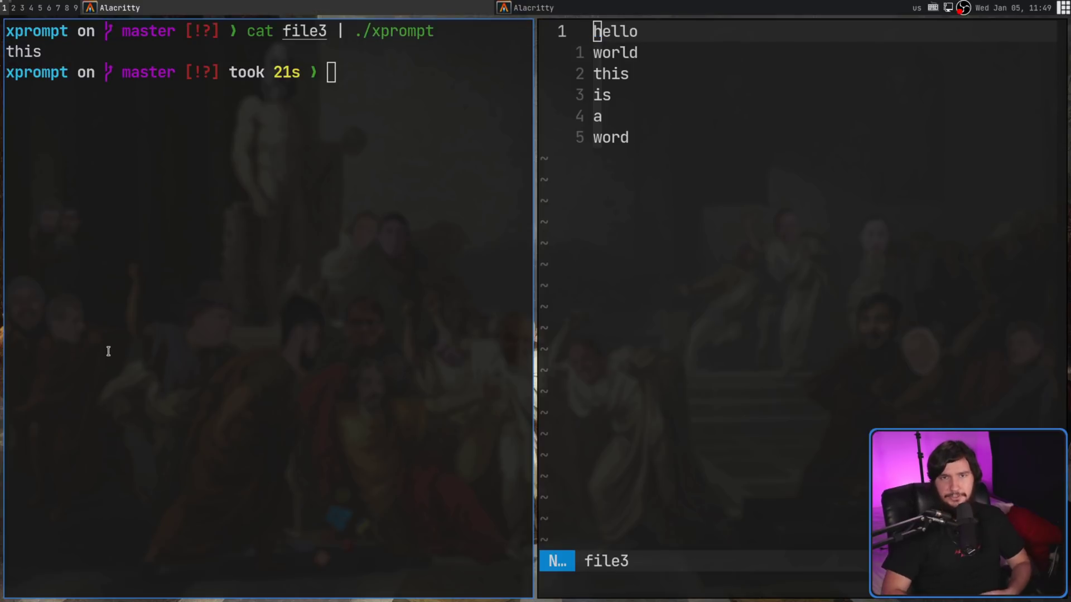
# Clear the terminal and launch xprompt on file3 again.
pyautogui.hotkey('ctrl', 'l')
pyautogui.press('Up')
pyautogui.press('Return')
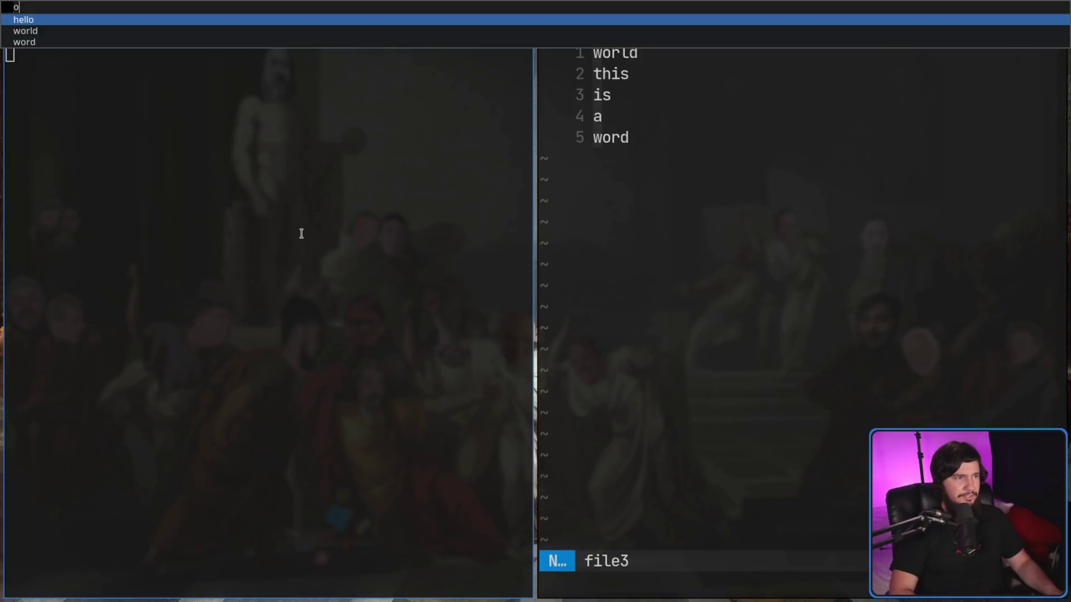
# Type non-matching text 'osddsf', then rerun xprompt on file3 and pick 'word' from the list.
pyautogui.write('o')
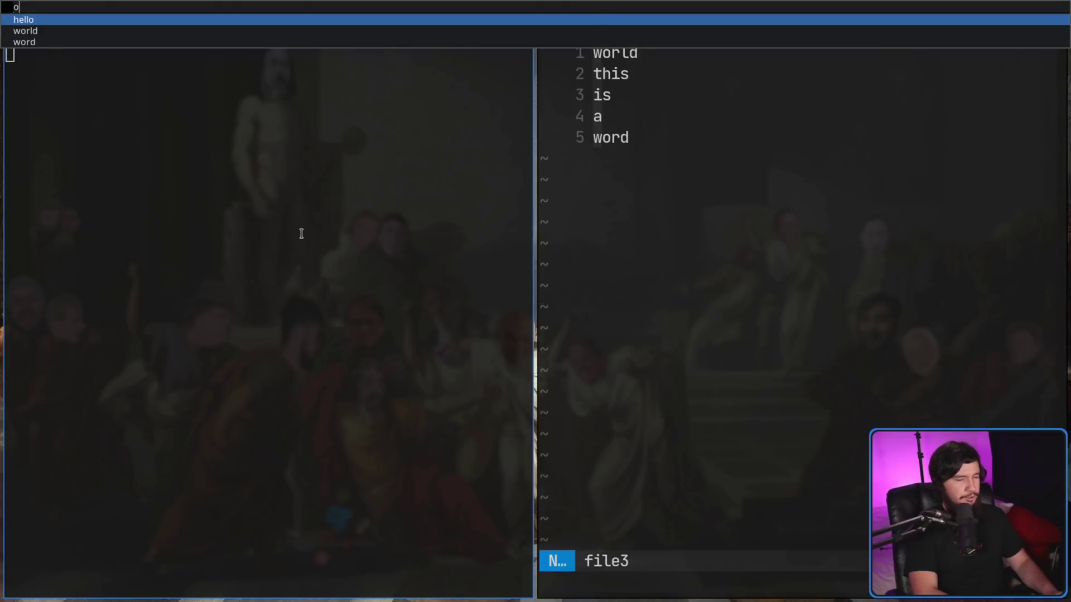
pyautogui.write('sddsf')
pyautogui.press('Left')
pyautogui.press('Left')
pyautogui.press('Left')
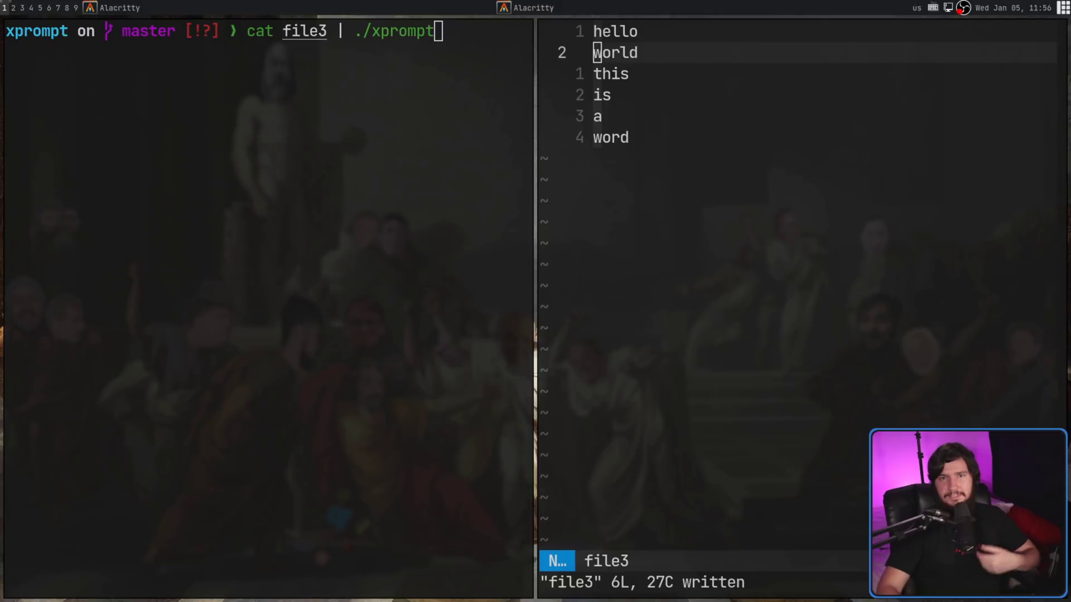
pyautogui.press('Return')
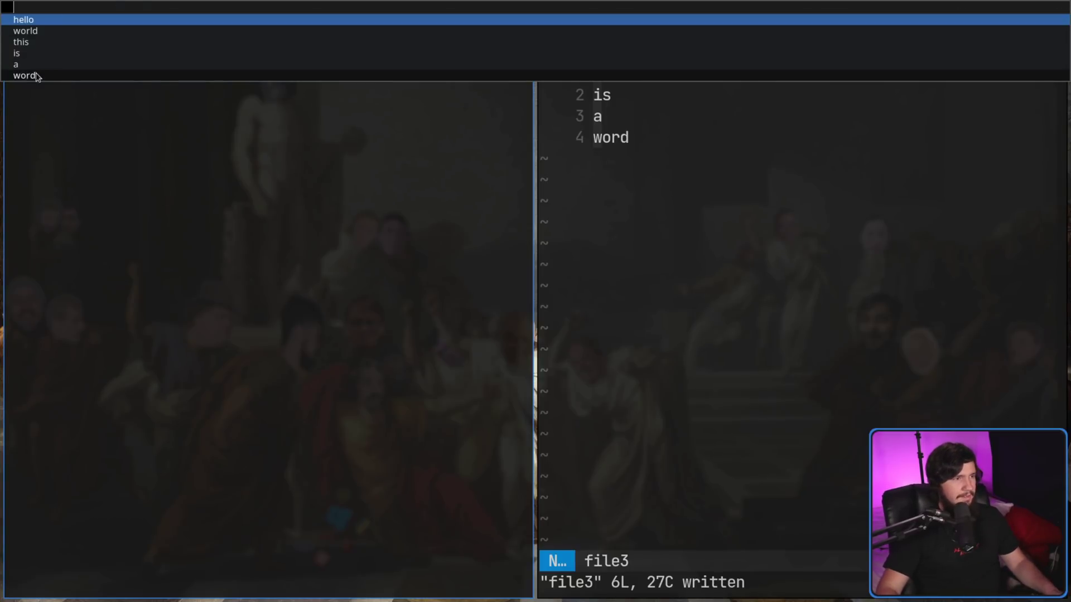
pyautogui.click(34, 78)
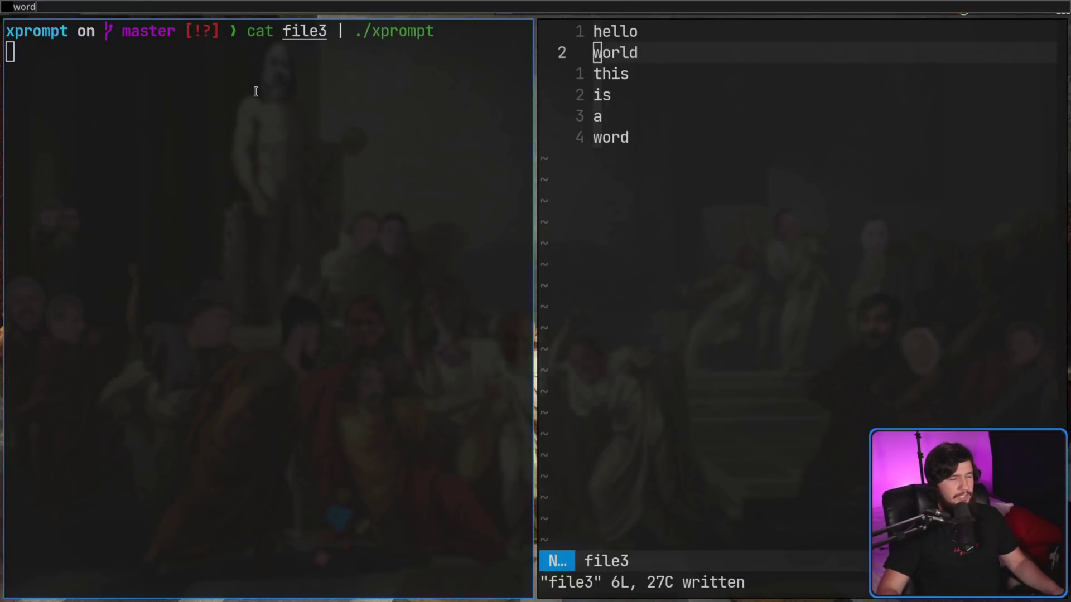
pyautogui.press('Return')
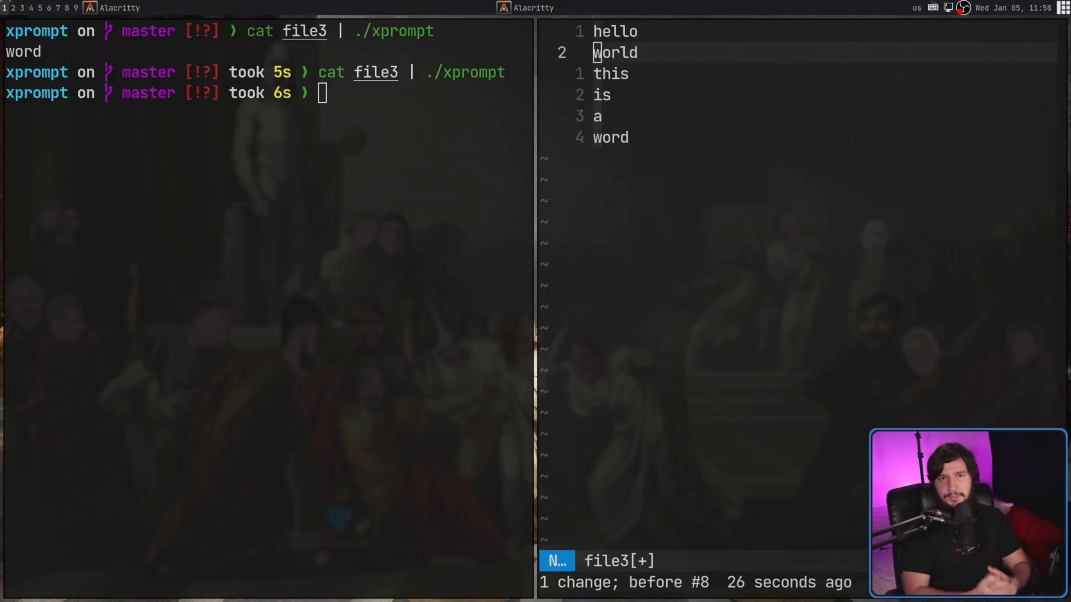
# In Vim, move to line 2 and indent 'world' with a Tab.
pyautogui.moveTo(584, 246)
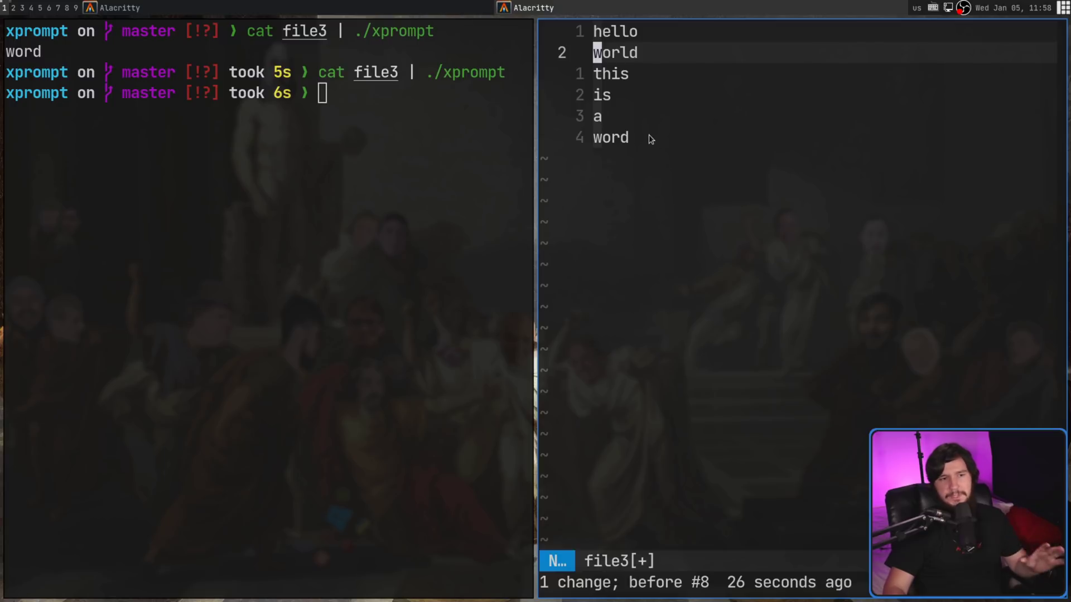
pyautogui.moveTo(641, 137); pyautogui.dragTo(612, 26)
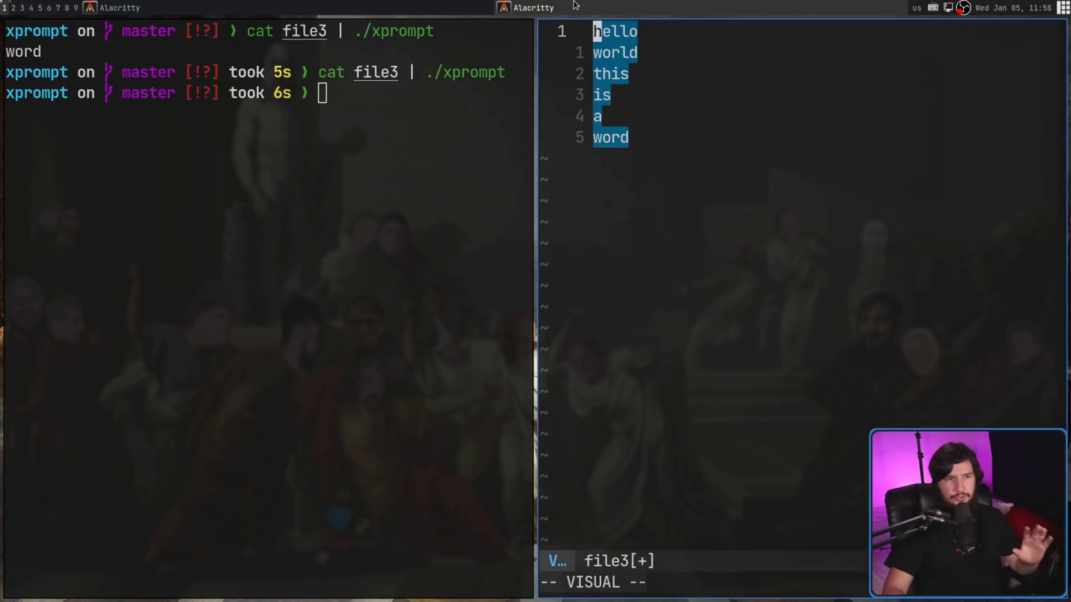
pyautogui.click(625, 34)
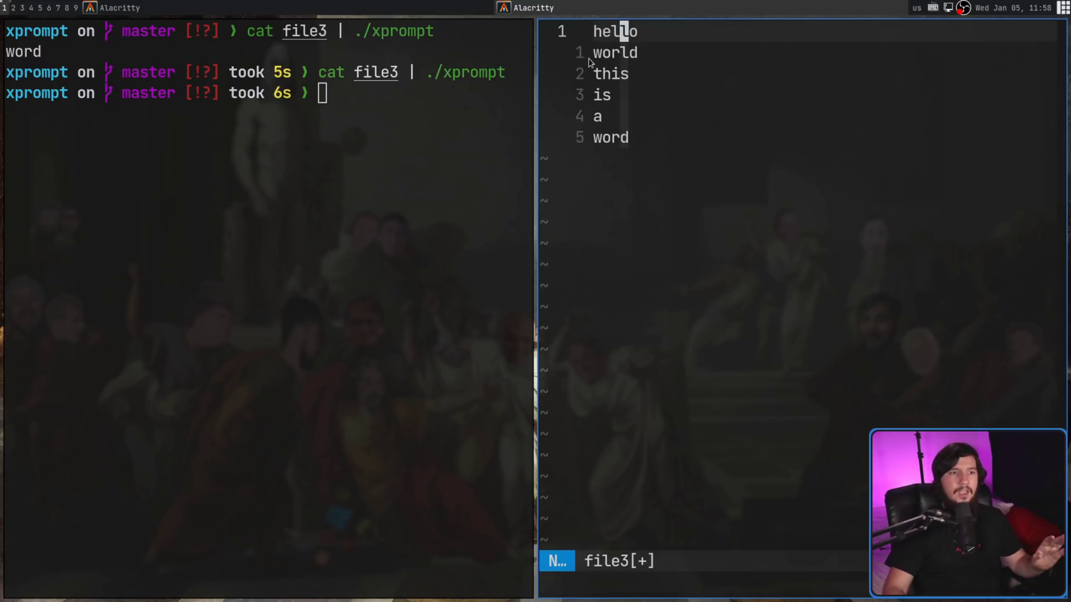
pyautogui.click(593, 59)
pyautogui.press('i')
pyautogui.press('Tab')
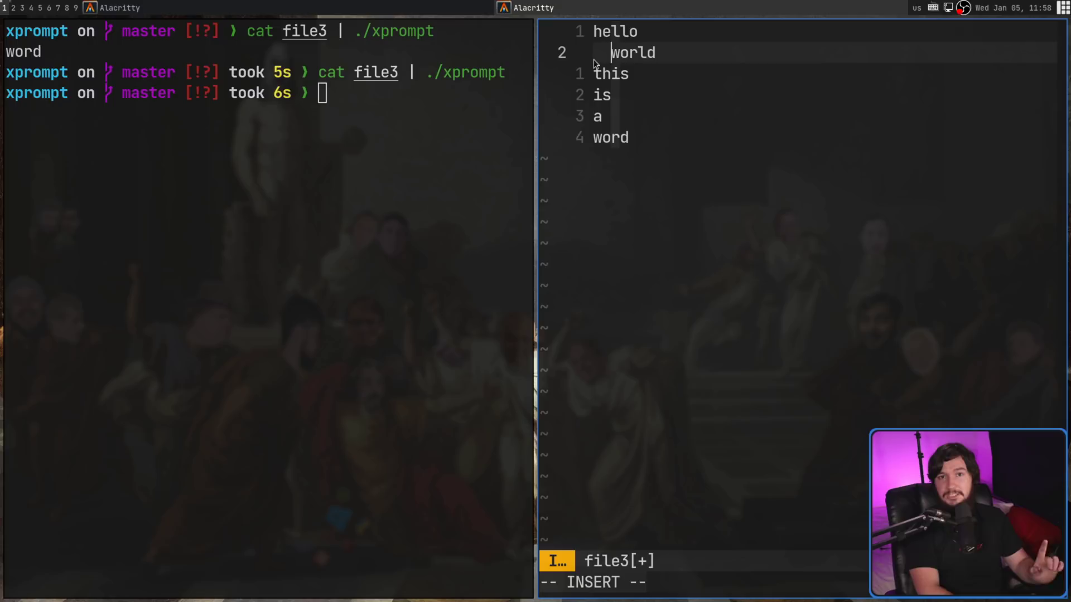
# Indent 'this' to line up under world, save file3 with :w, and rerun xprompt on it.
pyautogui.press('Escape')
pyautogui.press('j')
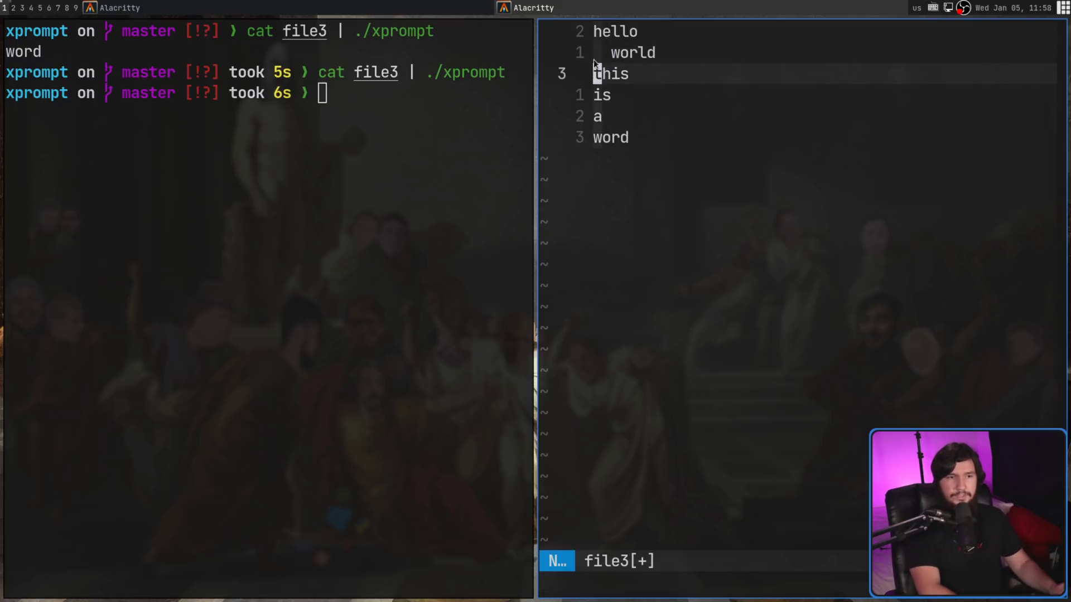
pyautogui.press('i')
pyautogui.press('Tab')
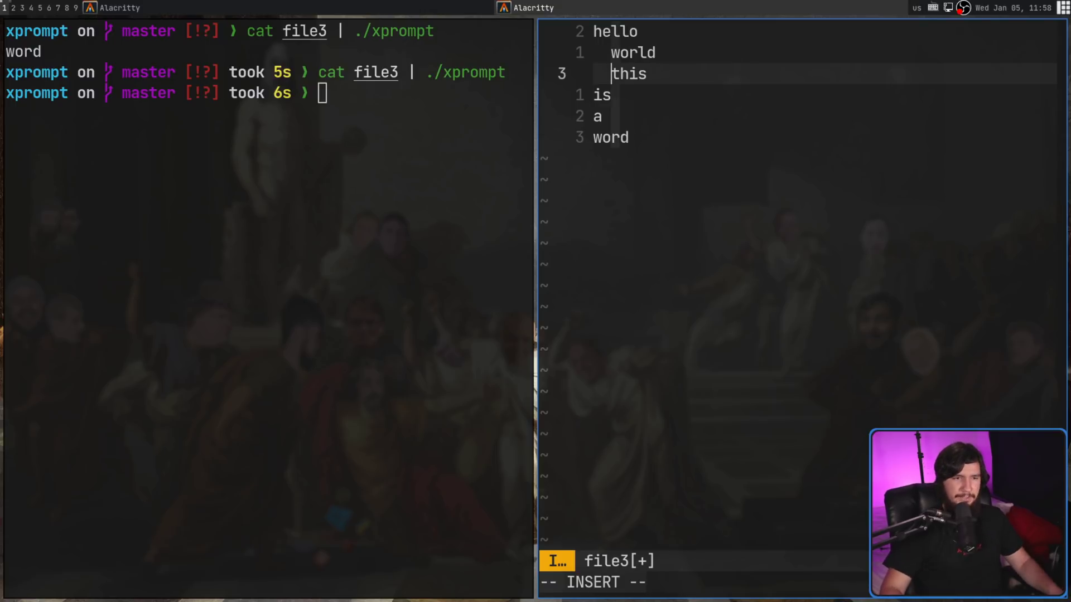
pyautogui.press('Escape')
pyautogui.write(':w')
pyautogui.press('Return')
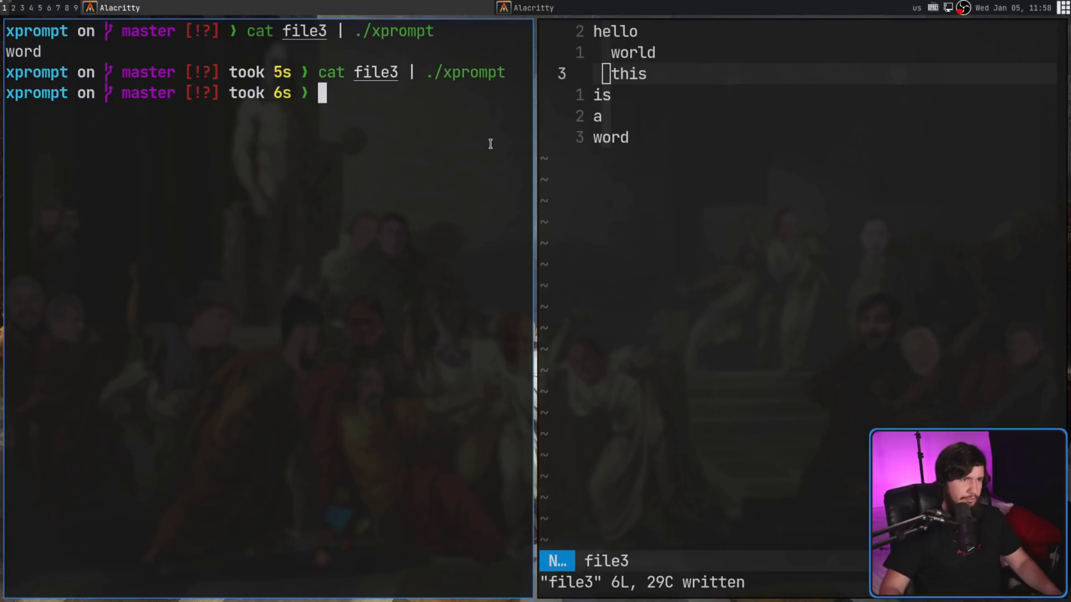
pyautogui.press('Up')
pyautogui.press('Return')
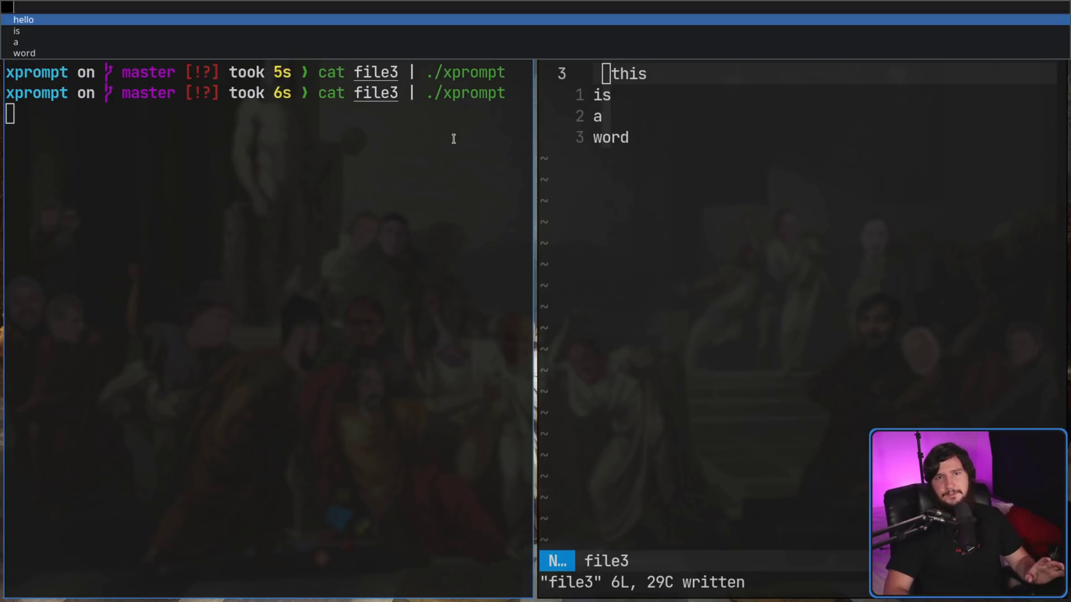
# Close the xprompt list, rerun it on file3, and complete 'hel' to hello.
pyautogui.click(665, 53)
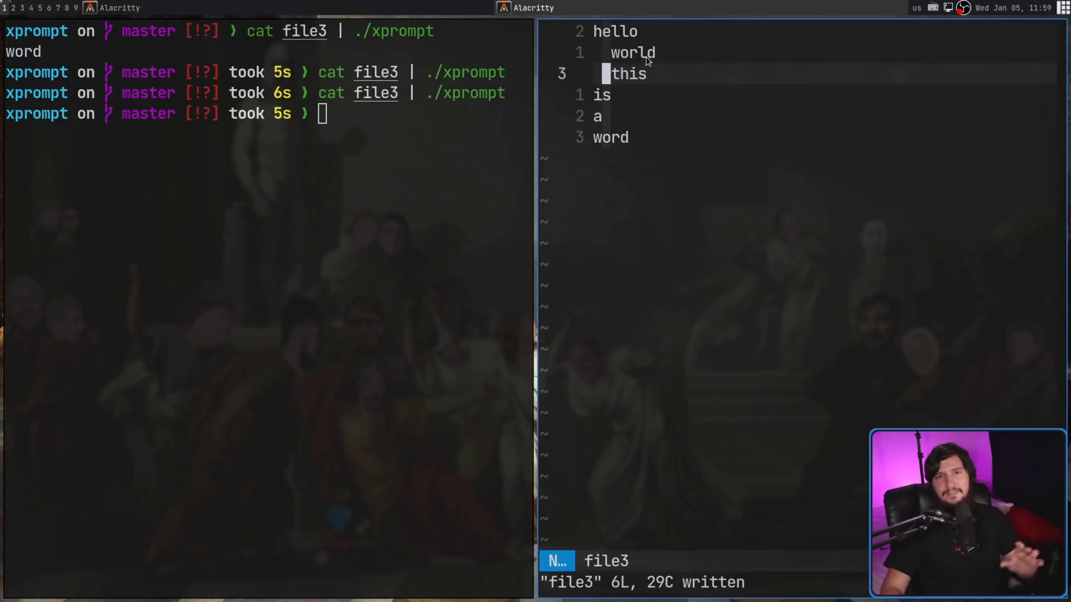
pyautogui.press('Up')
pyautogui.press('Return')
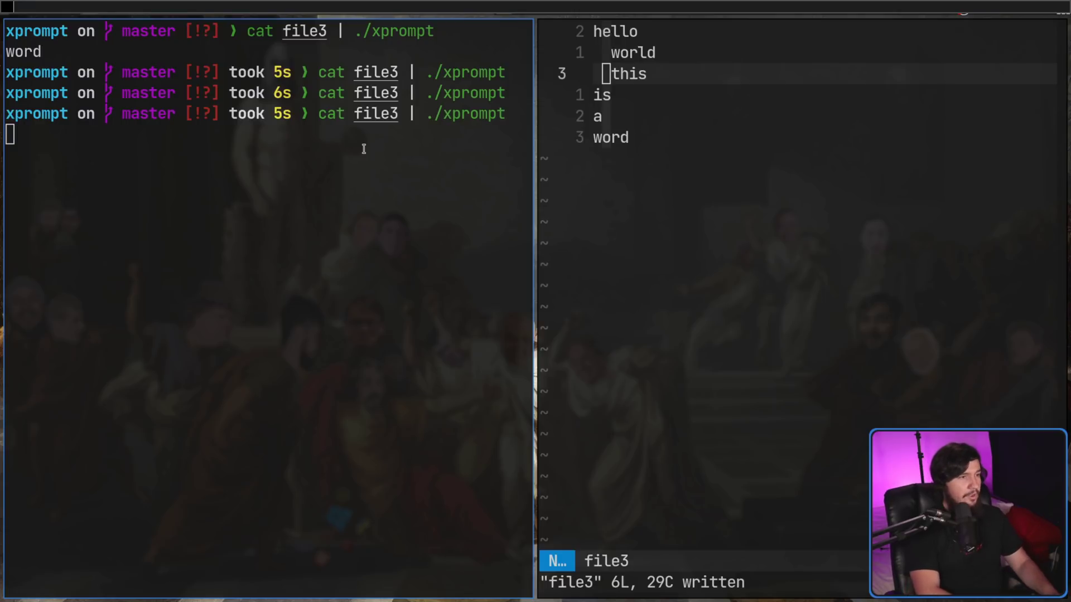
pyautogui.write('hel')
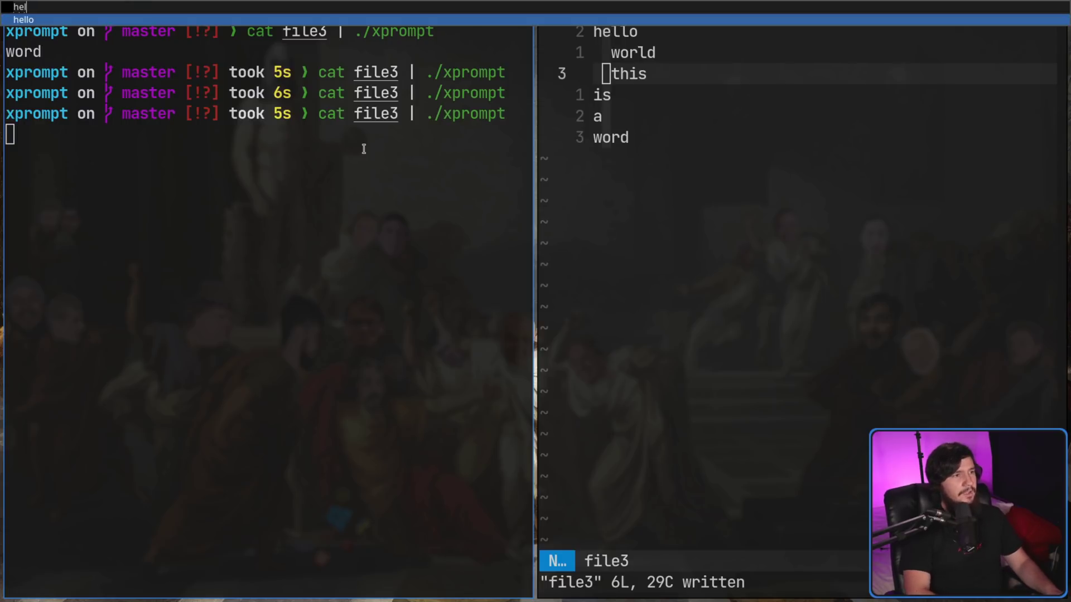
pyautogui.press('Tab')
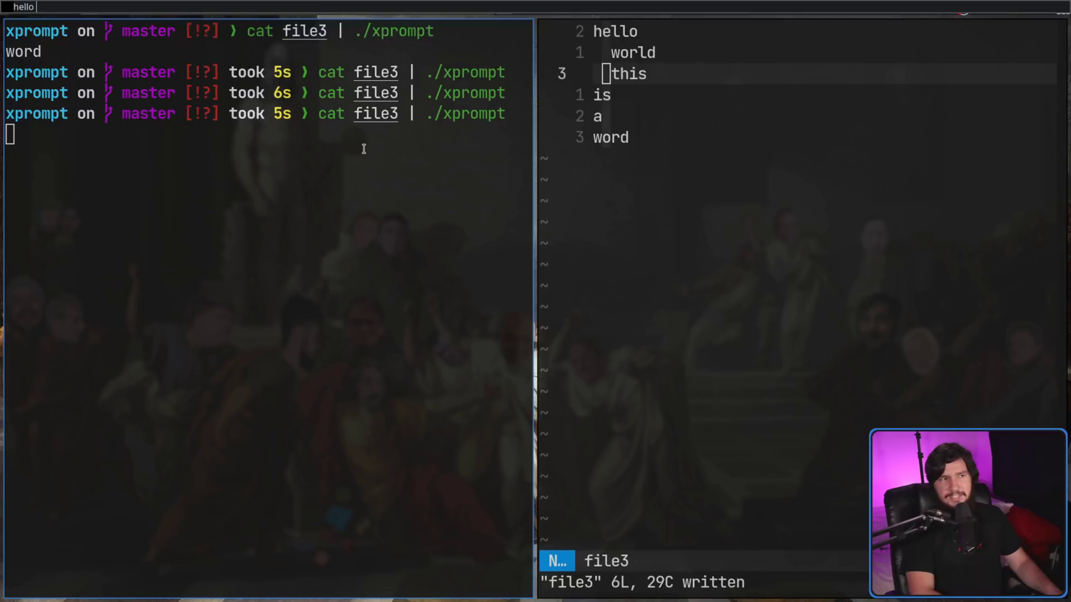
# View hello's children, close xprompt, then indent 'this' one level deeper under world and save.
pyautogui.press('Down')
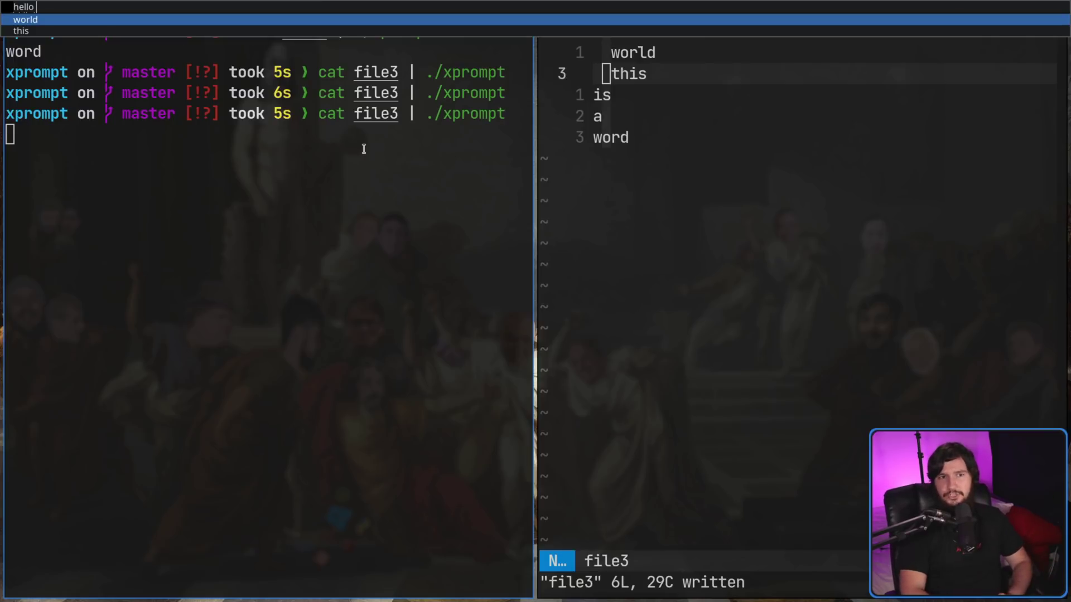
pyautogui.press('Return')
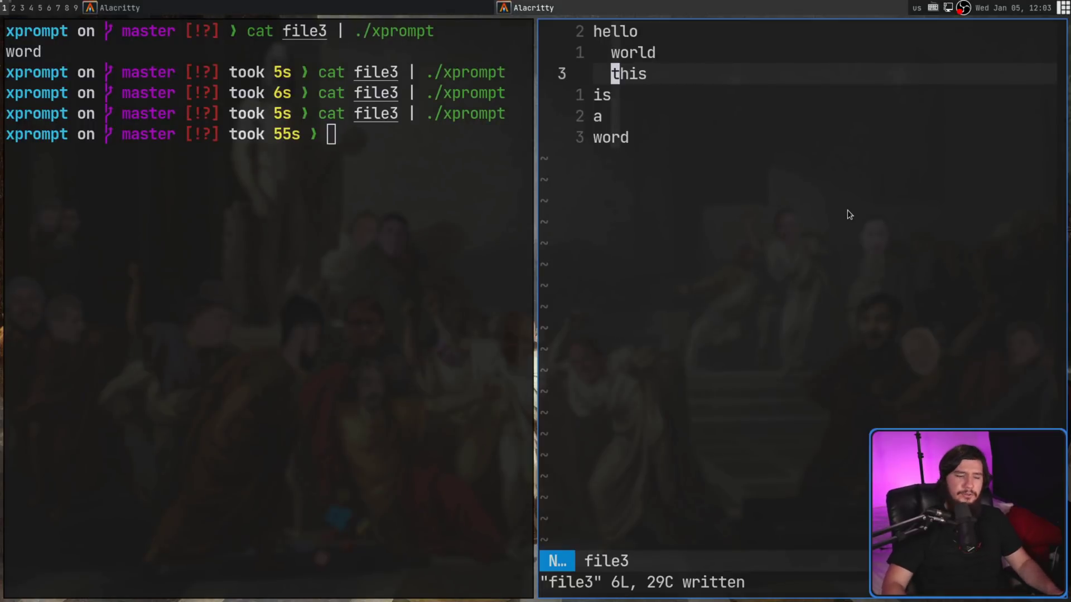
pyautogui.press('i')
pyautogui.press('Tab')
pyautogui.press('Escape')
pyautogui.press(':')
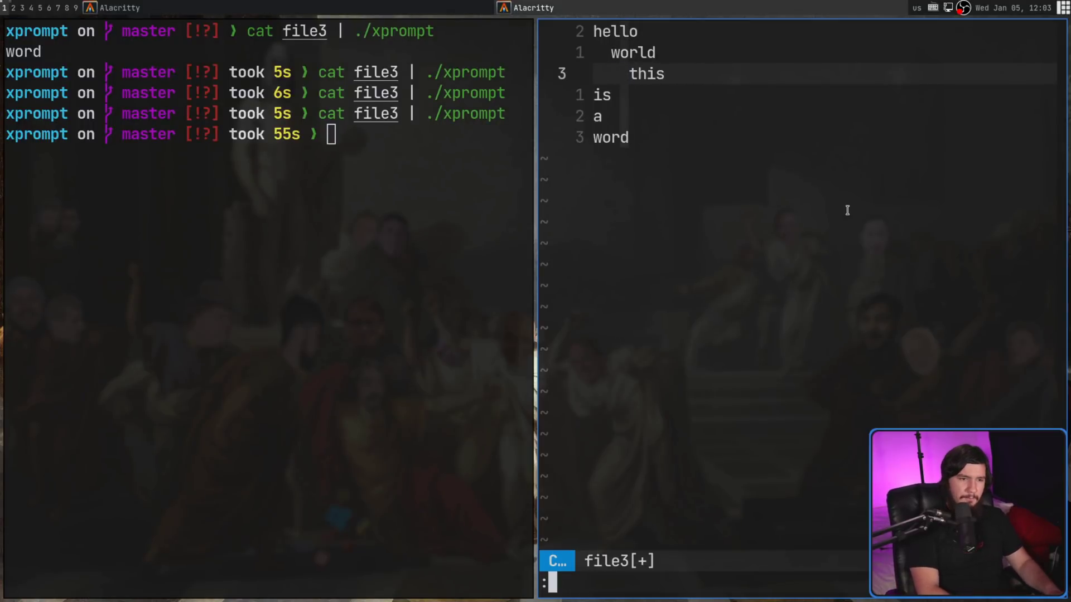
pyautogui.write('w')
pyautogui.press('Return')
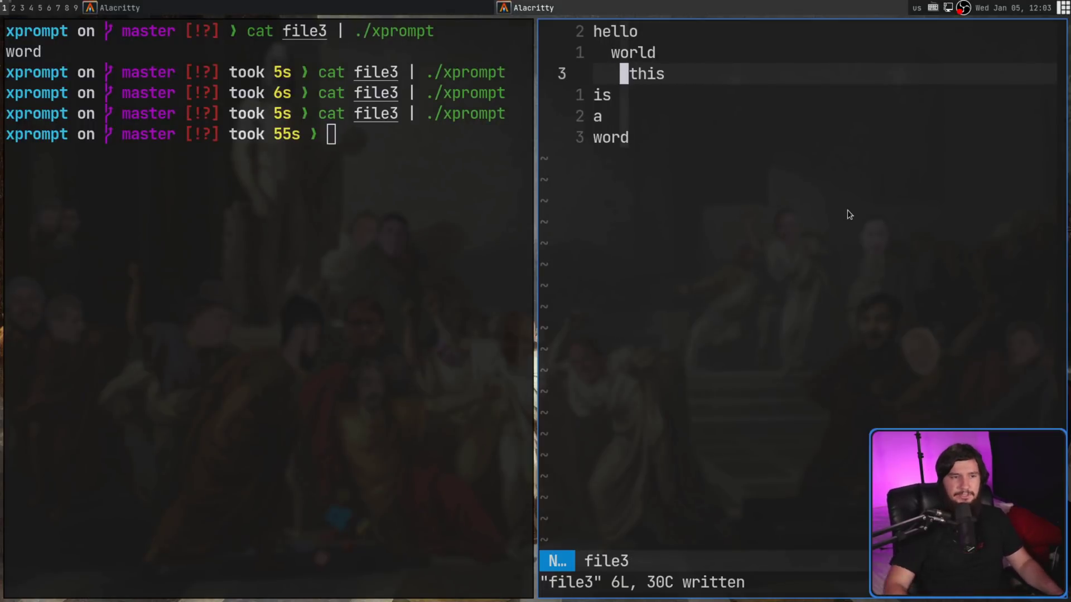
# Rerun xprompt on file3, type 'hello world' to see only 'this' offered, then close it.
pyautogui.press('Up')
pyautogui.press('Return')
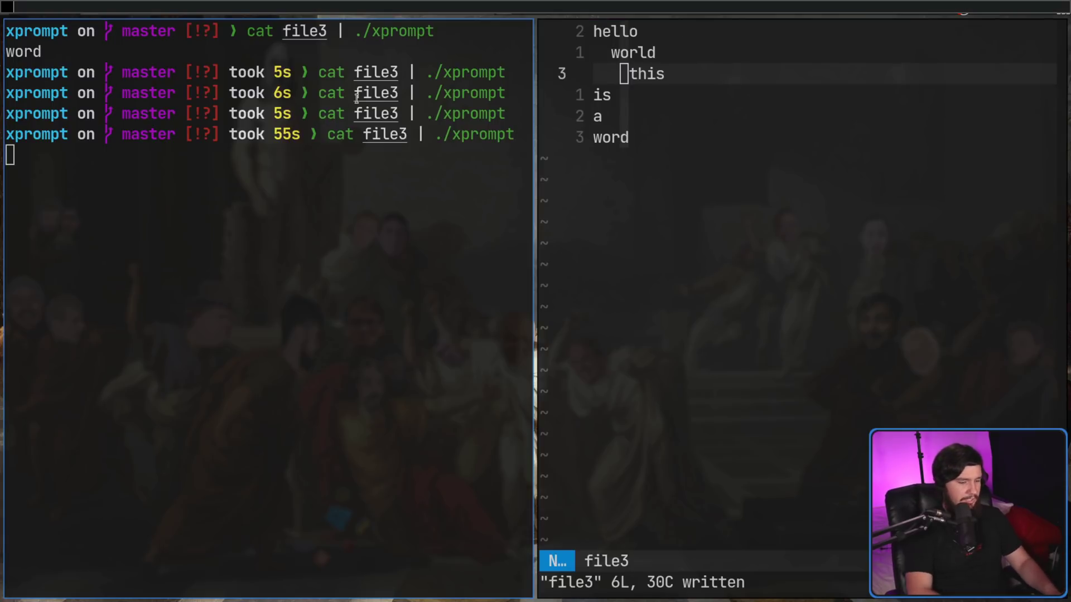
pyautogui.write('hello')
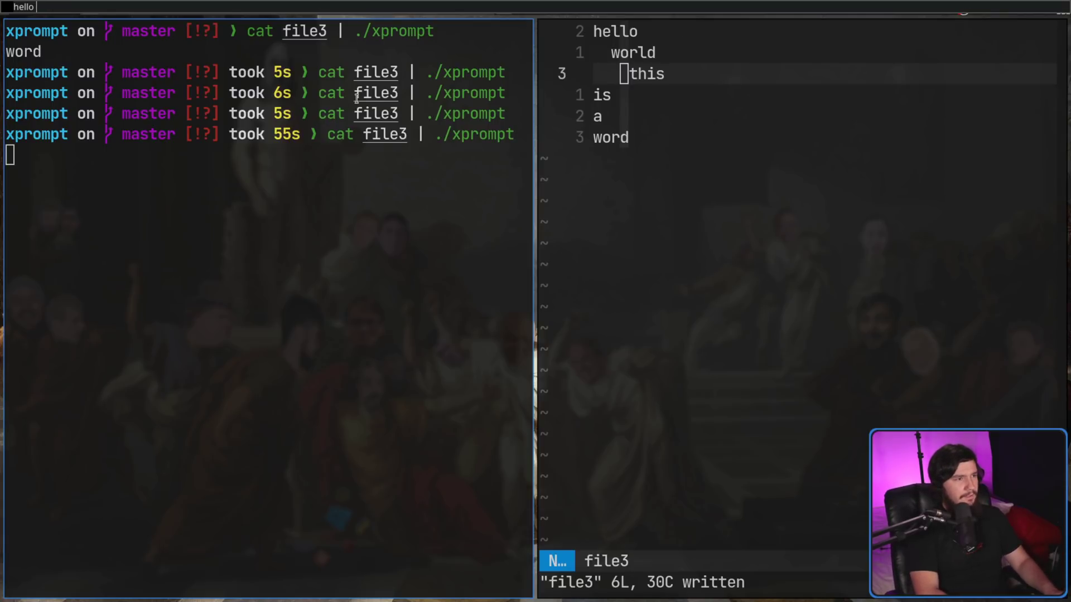
pyautogui.write(' world this')
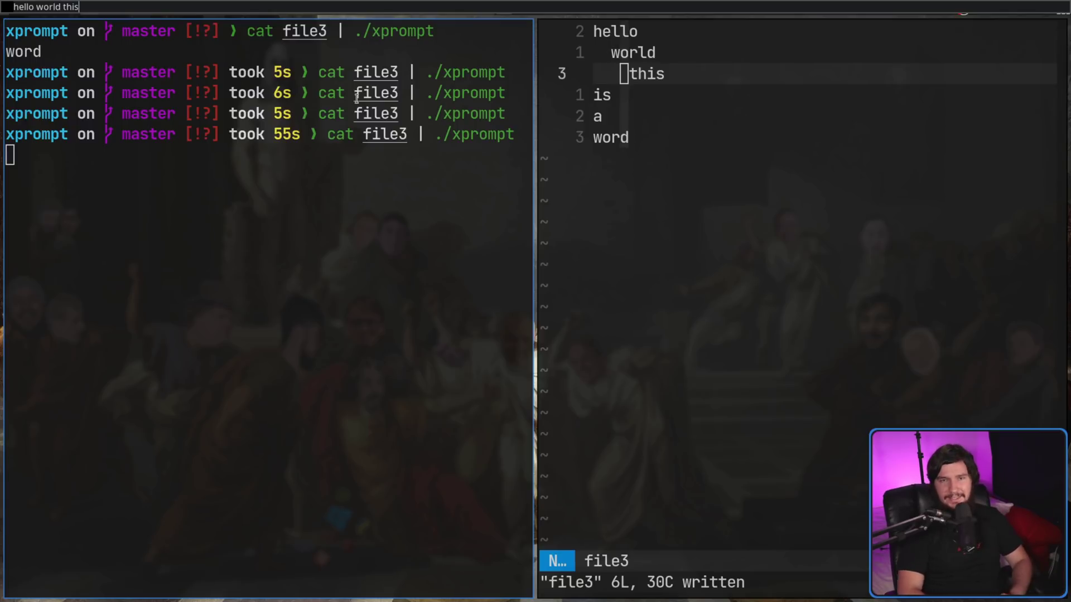
pyautogui.press('Escape')
pyautogui.press('u')
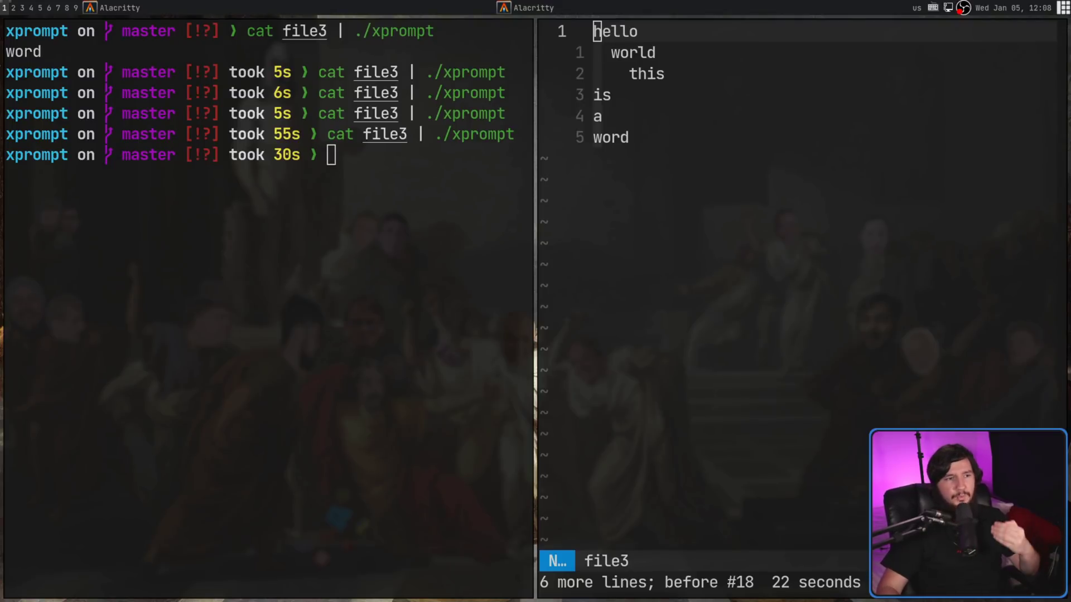
# In the terminal, try typing git commit, add and stash, then clear the line.
pyautogui.click(370, 267)
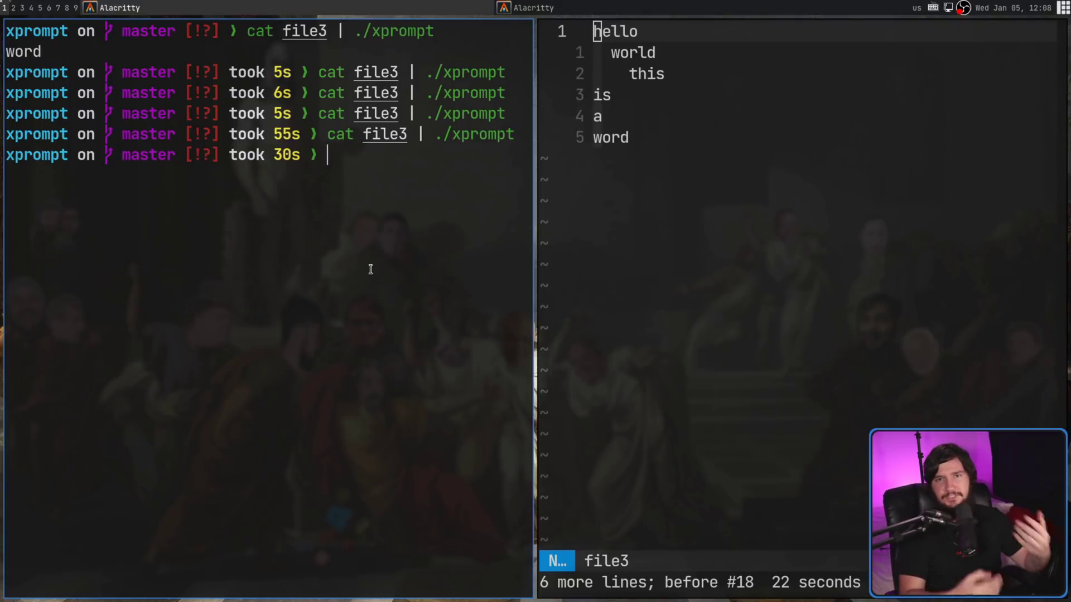
pyautogui.write('gi')
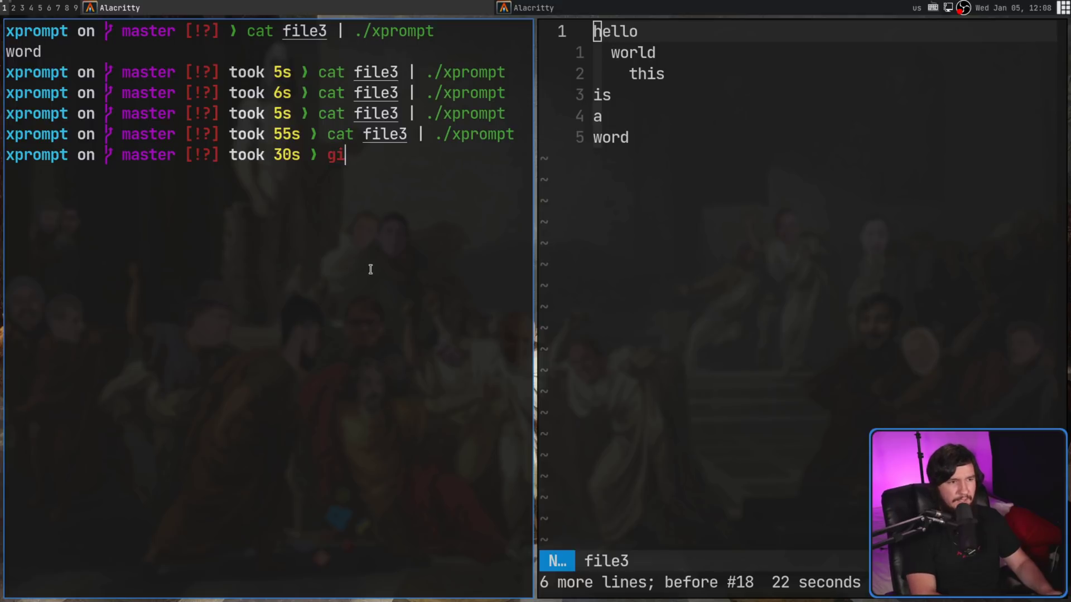
pyautogui.write('t co')
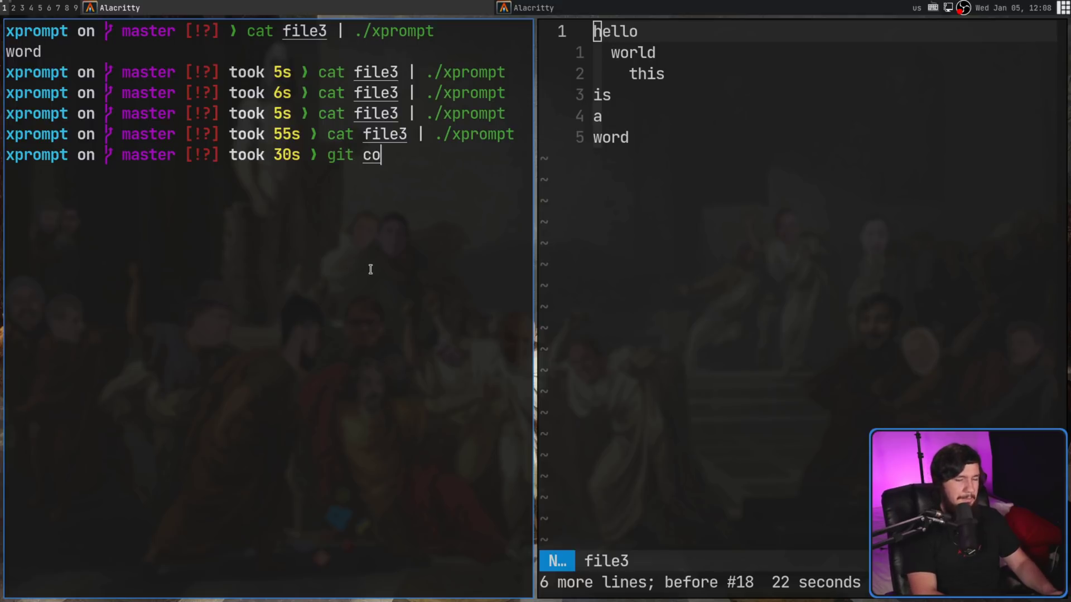
pyautogui.write('mm')
pyautogui.press('BackSpace')
pyautogui.press('BackSpace')
pyautogui.press('BackSpace')
pyautogui.press('BackSpace')
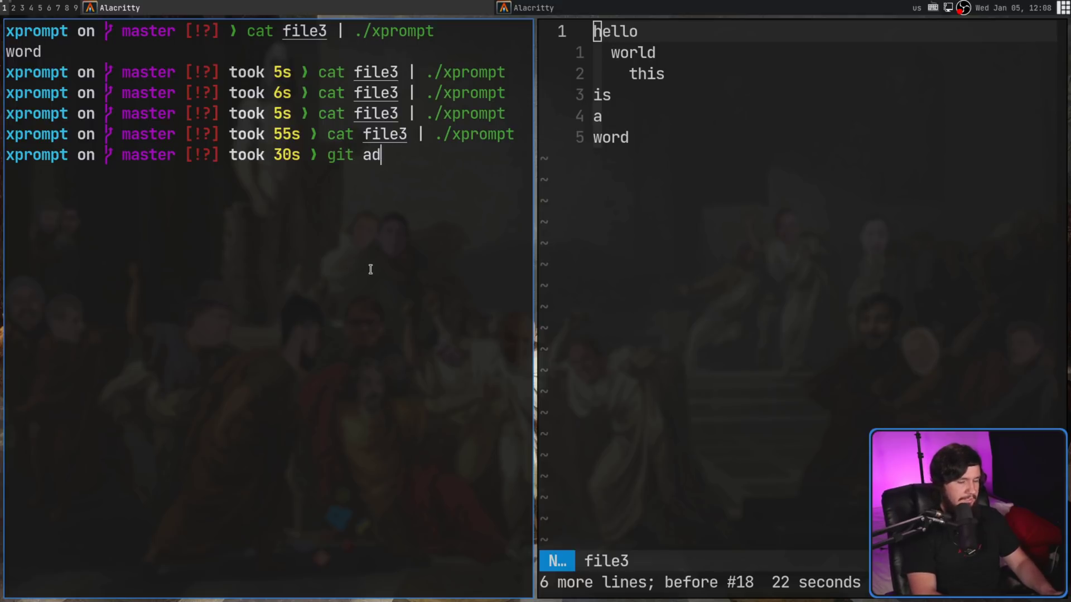
pyautogui.write('ad')
pyautogui.press('BackSpace')
pyautogui.press('BackSpace')
pyautogui.write('stash')
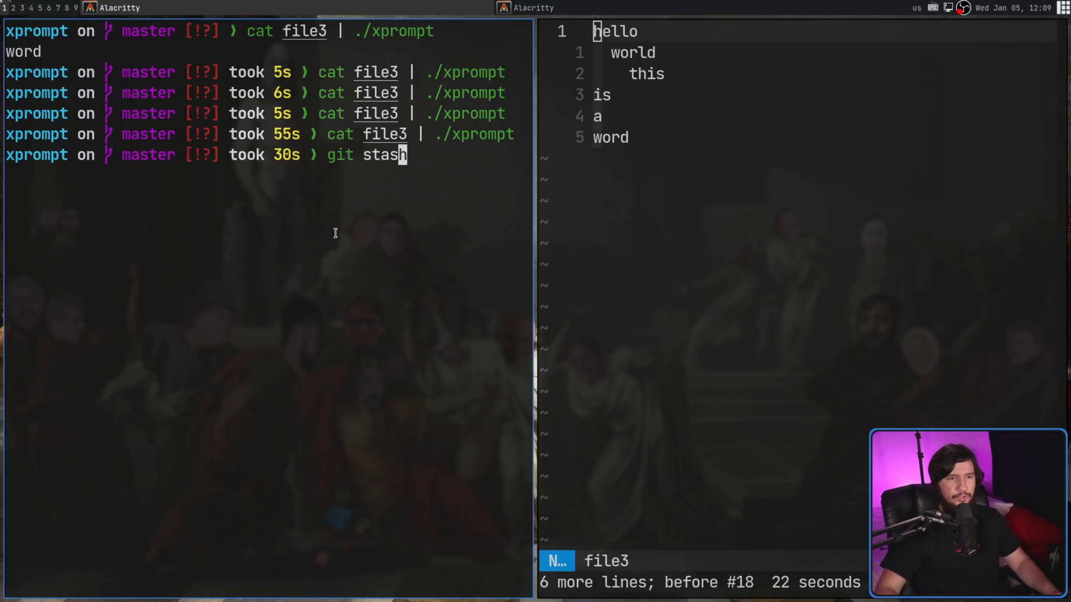
pyautogui.hotkey('ctrl', 'u')
# Delete all of file3's lines in Neovim and type git as the first line.
pyautogui.hotkey('shift', 'v')
pyautogui.press('j')
pyautogui.press('j')
pyautogui.press('j')
pyautogui.press('j')
pyautogui.press('j')
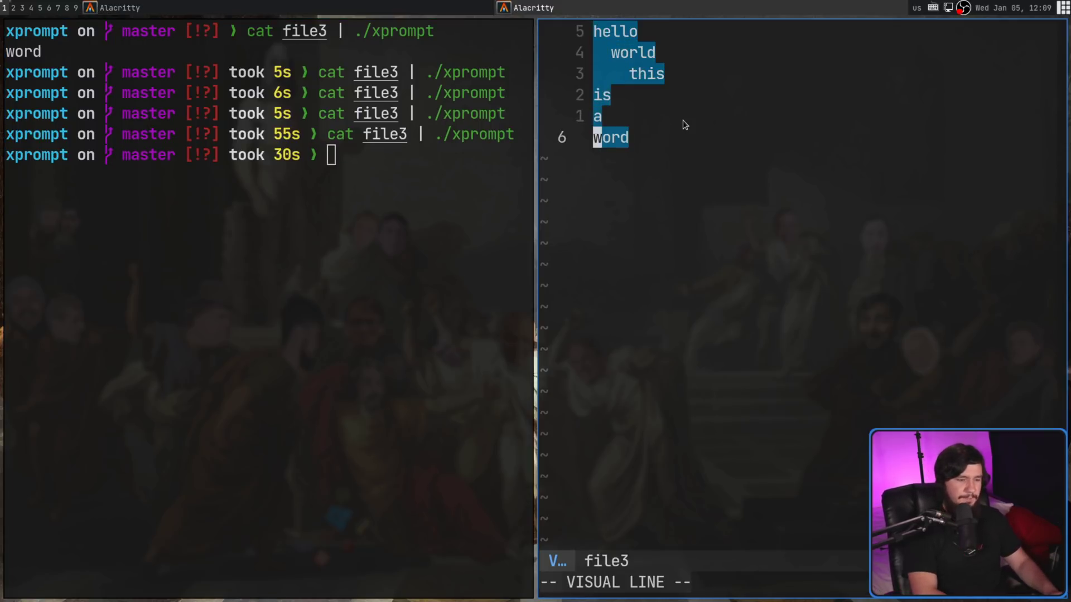
pyautogui.write('digit')
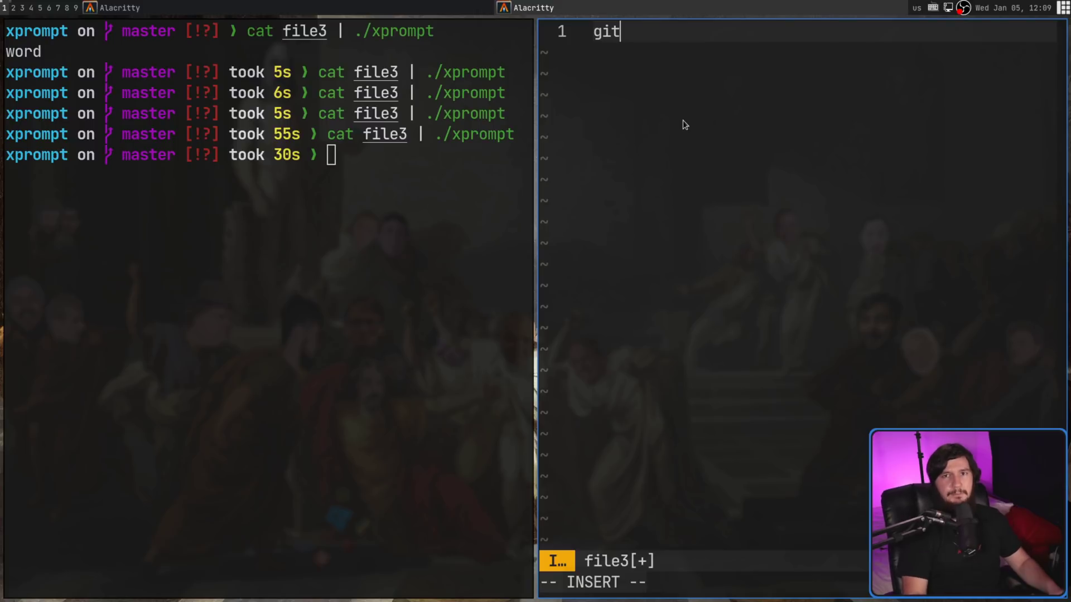
pyautogui.press('BackSpace')
pyautogui.write('t')
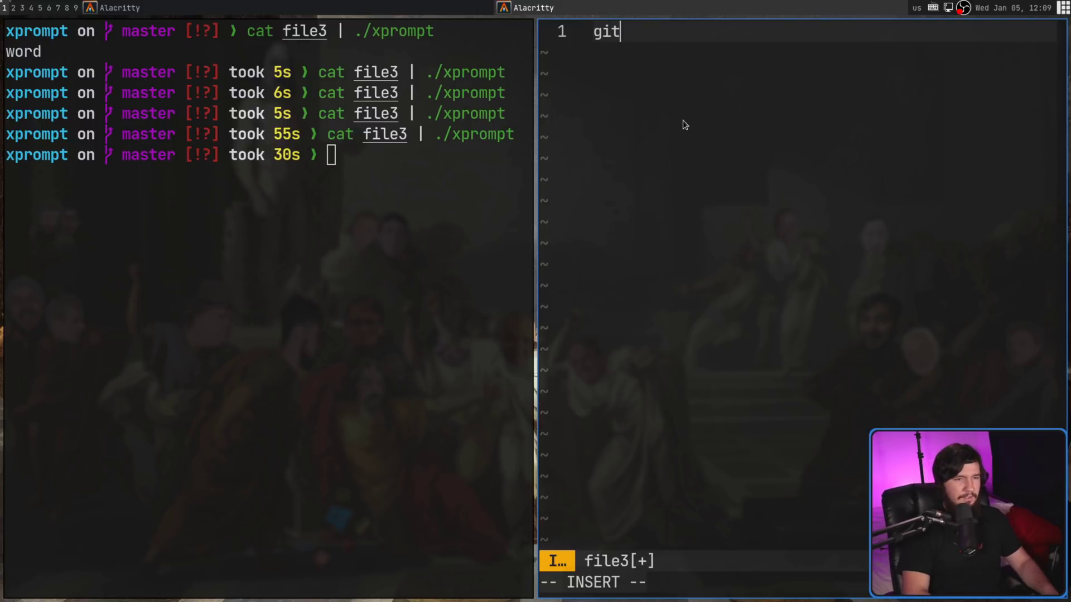
# Add indented commit, add and stash under git, save with :w, and rerun xprompt on file3.
pyautogui.press('Return')
pyautogui.write('commit')
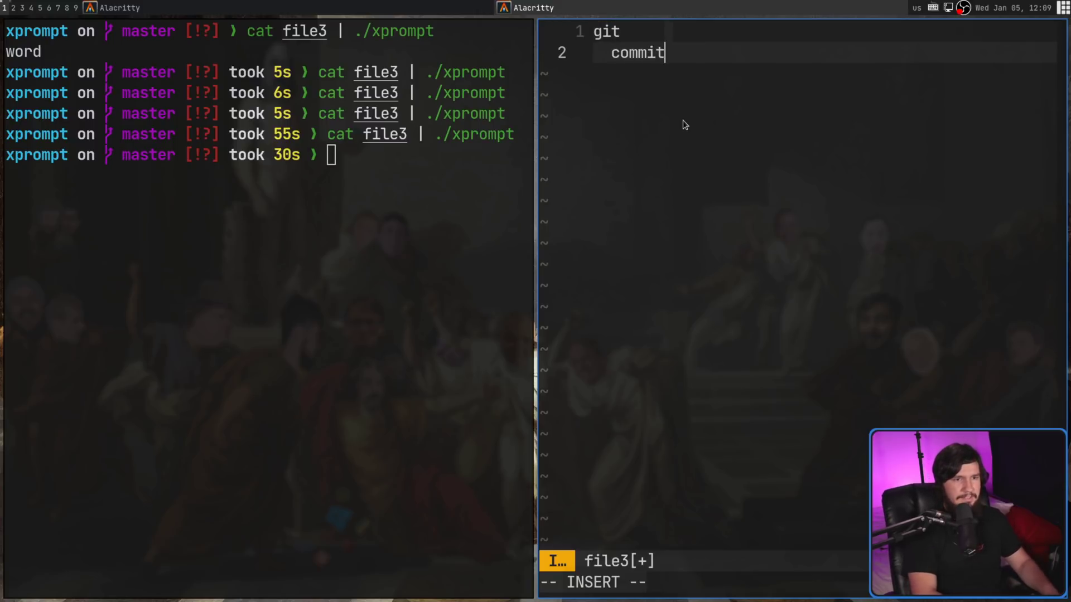
pyautogui.press('Return')
pyautogui.write('add')
pyautogui.press('Return')
pyautogui.write('stash')
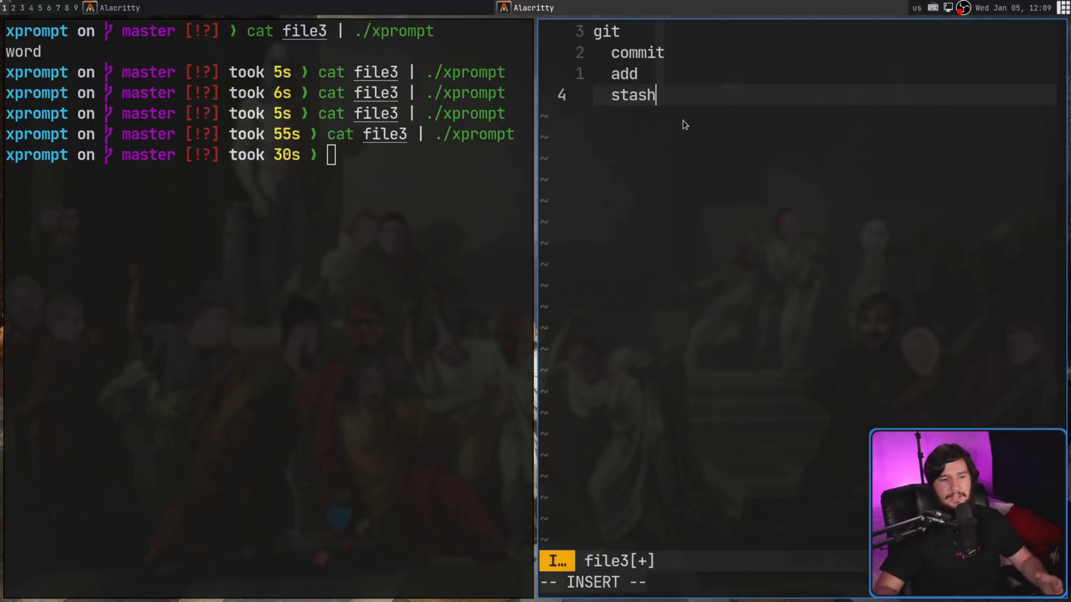
pyautogui.press('Escape')
pyautogui.write(':w')
pyautogui.press('Return')
pyautogui.press('Up')
pyautogui.press('Return')
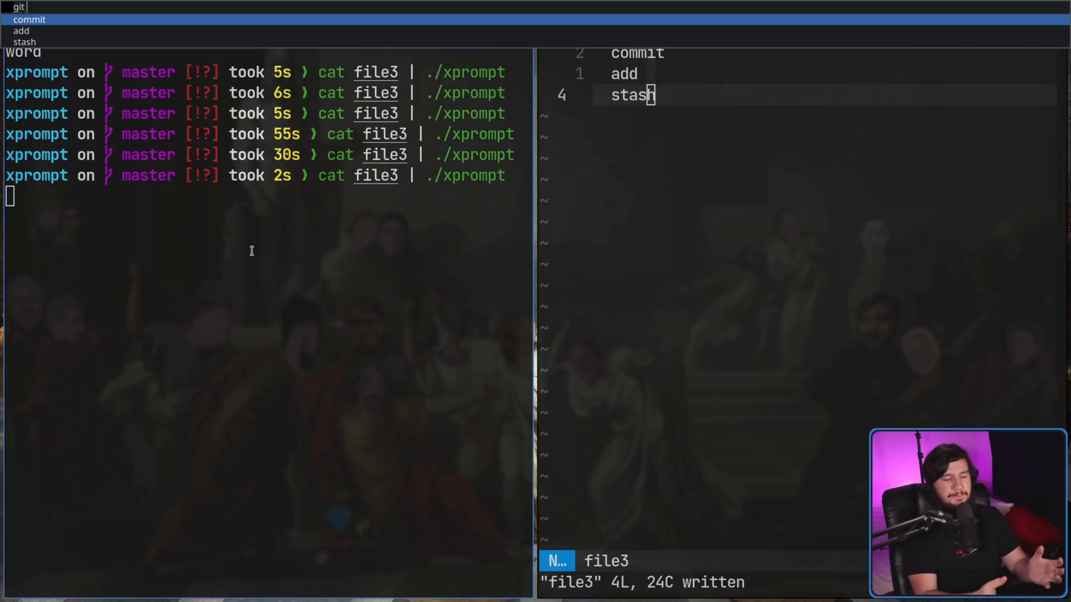
# Close xprompt with Esc and type 'git commit' at the shell prompt.
pyautogui.press('Escape')
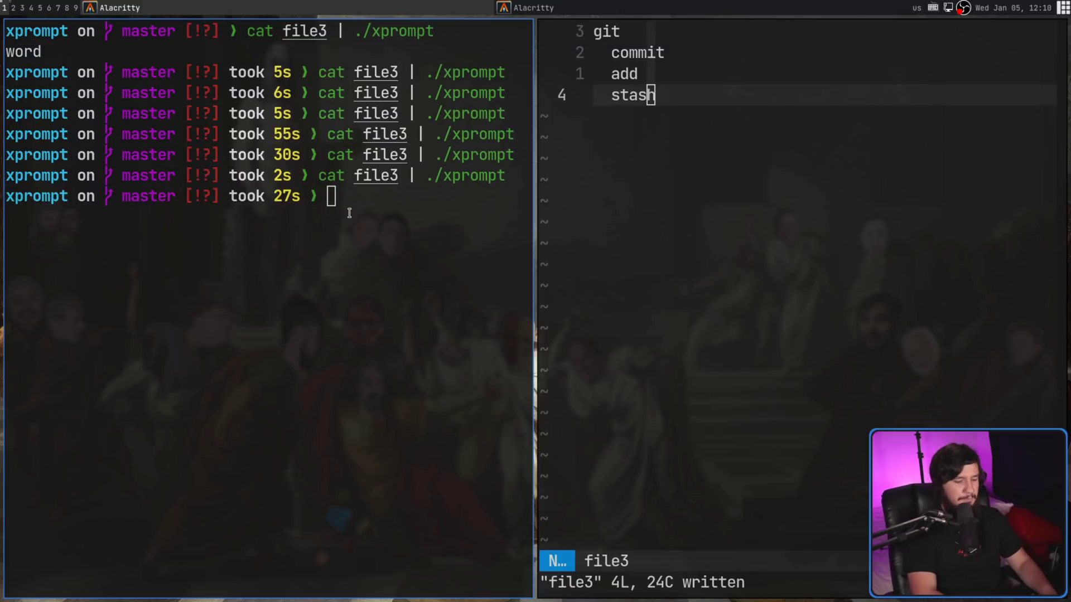
pyautogui.write('git commit')
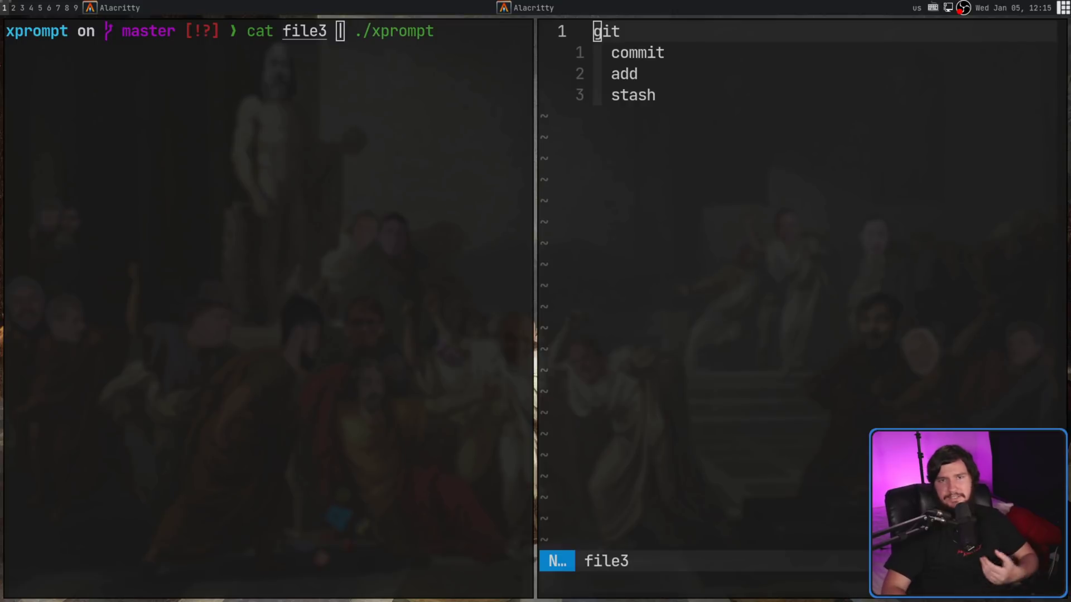
# Run xprompt on file3 and show git's subcommands, then dismiss it.
pyautogui.click(97, 132)
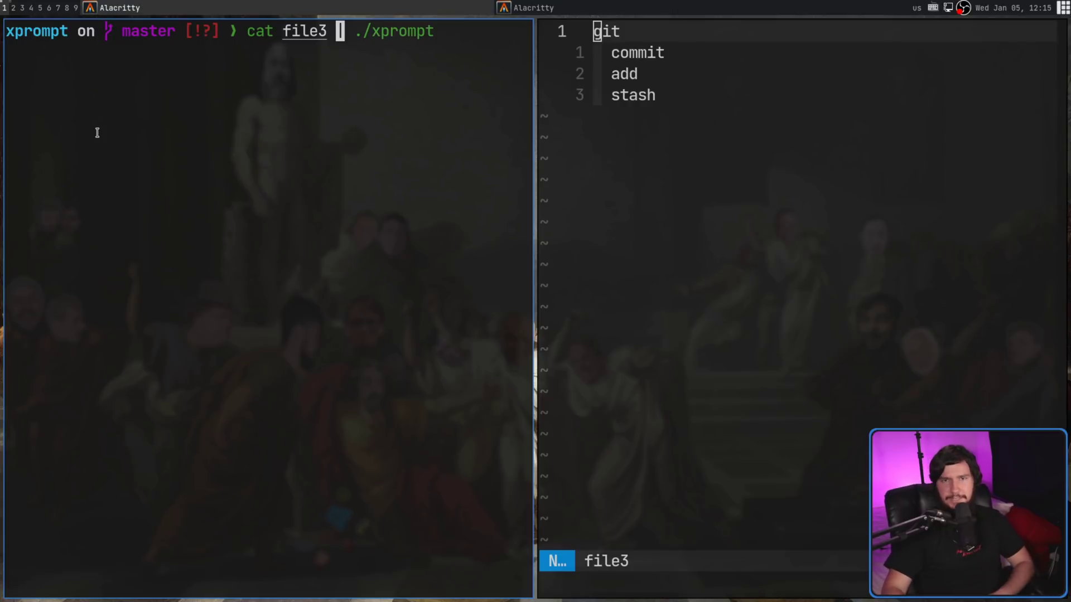
pyautogui.press('Return')
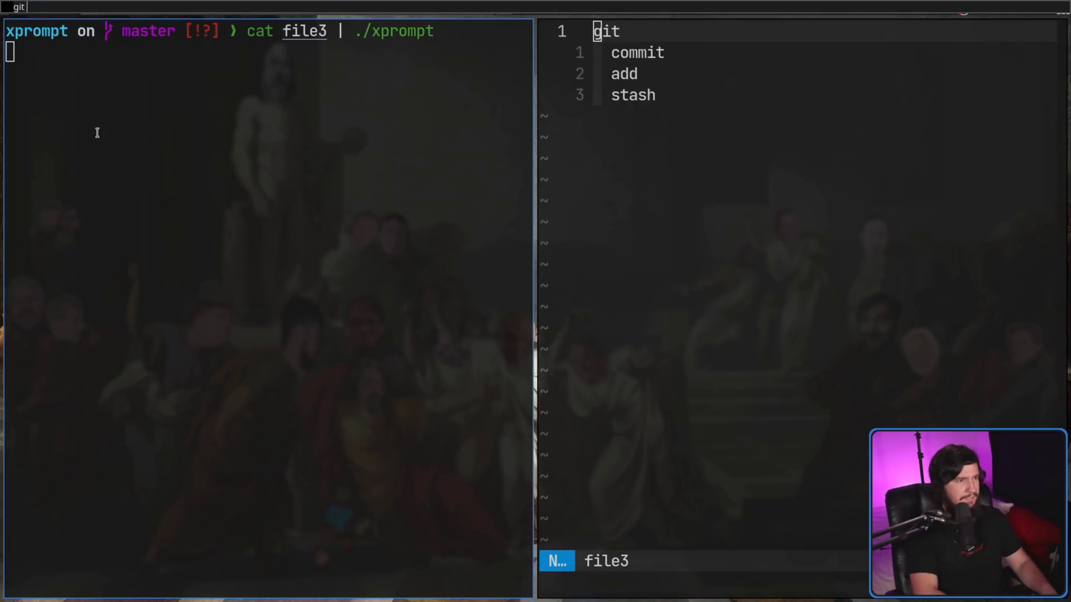
pyautogui.press('Tab')
pyautogui.press('Escape')
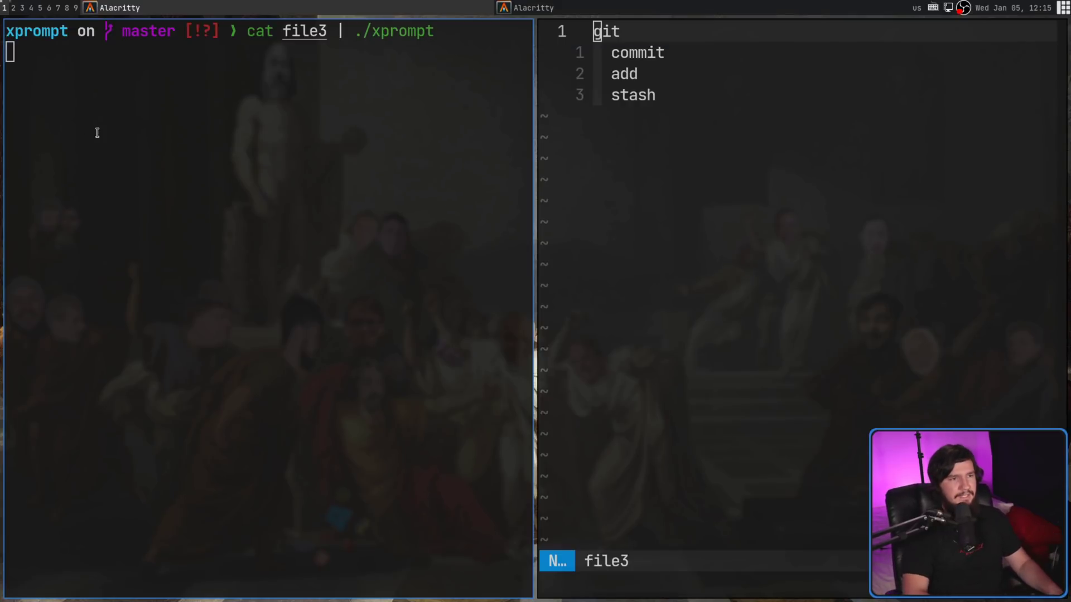
# Rerun xprompt on file2 and complete git to show add and commit with descriptions.
pyautogui.press('Up')
pyautogui.press('Left')
pyautogui.press('Left')
pyautogui.press('Left')
pyautogui.press('Left')
pyautogui.press('Left')
pyautogui.press('Left')
pyautogui.press('Left')
pyautogui.press('Left')
pyautogui.press('Left')
pyautogui.press('Left')
pyautogui.press('Left')
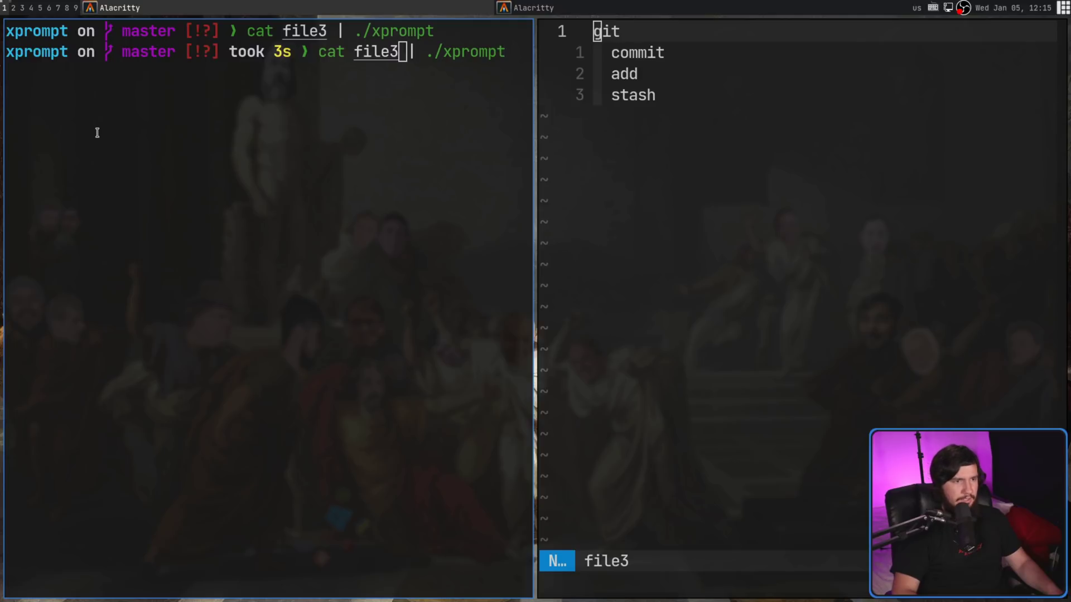
pyautogui.press('BackSpace')
pyautogui.write('2')
pyautogui.press('Return')
pyautogui.write('git')
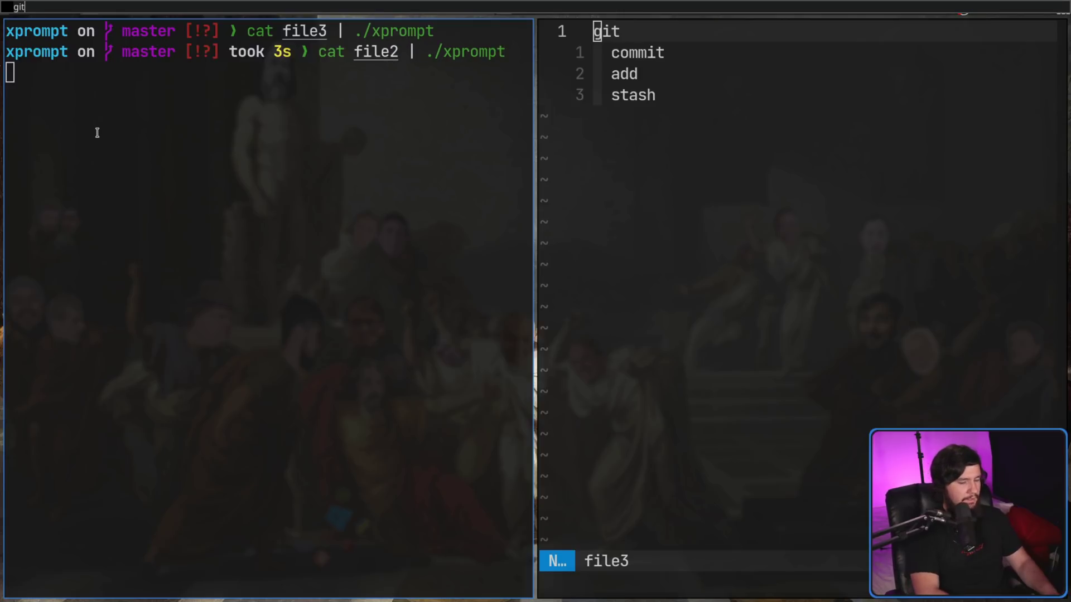
pyautogui.press('Tab')
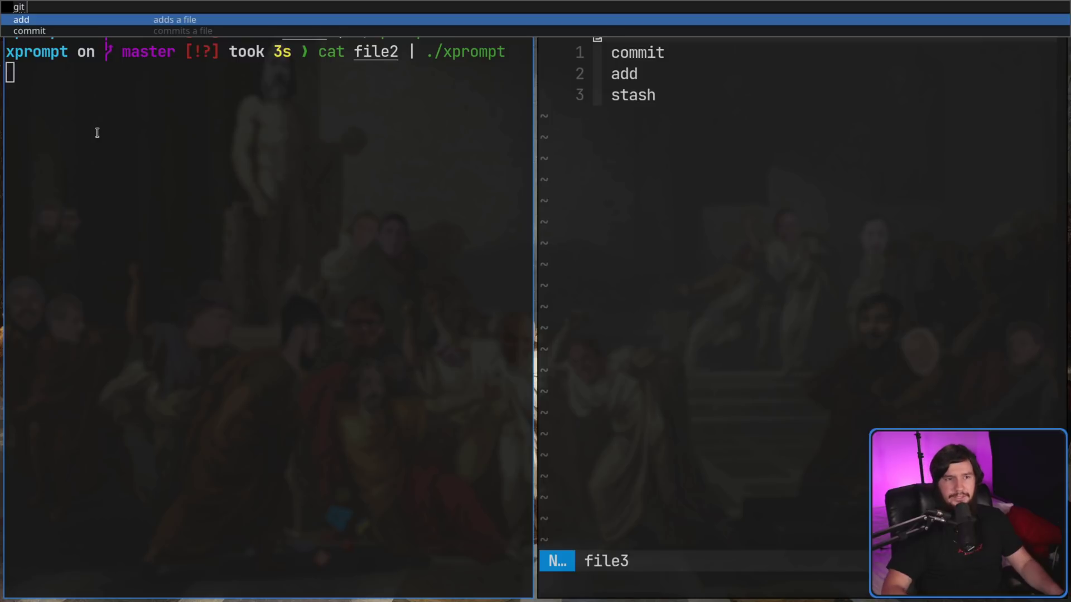
pyautogui.press('Escape')
pyautogui.press('Escape')
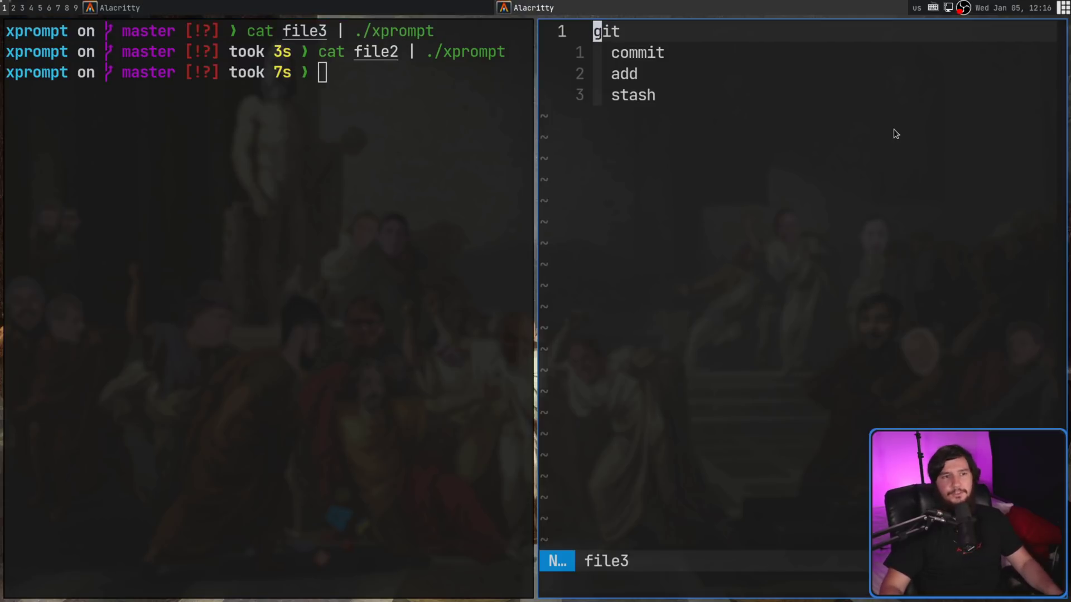
# Quit Vim with :wq!, open file2 in the editor, and select 'add' on line 2.
pyautogui.write(':wq!')
pyautogui.press('Return')
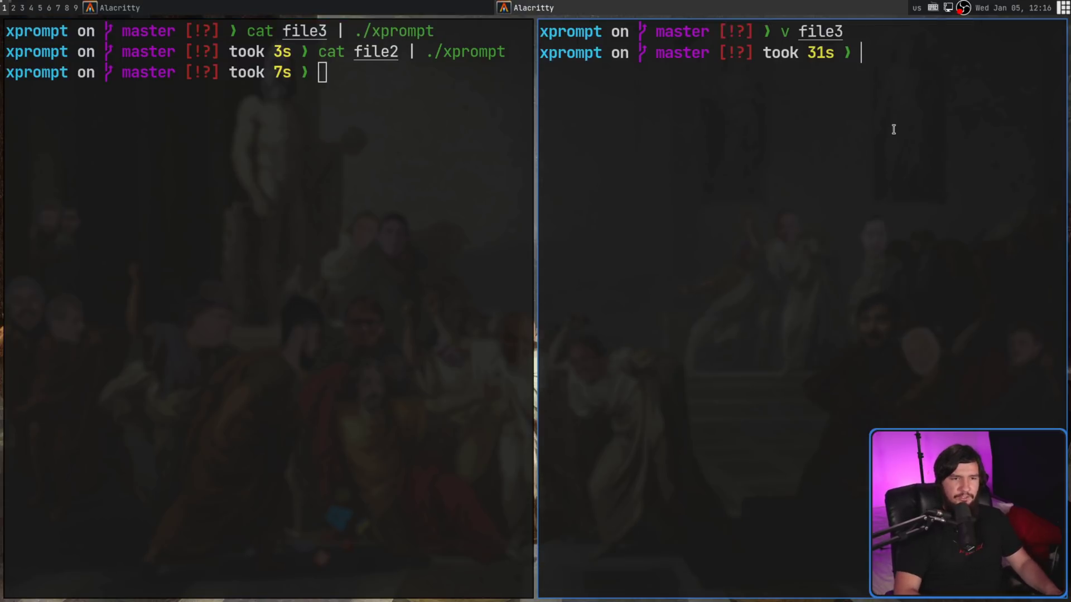
pyautogui.press('Up')
pyautogui.press('BackSpace')
pyautogui.write('2')
pyautogui.press('Return')
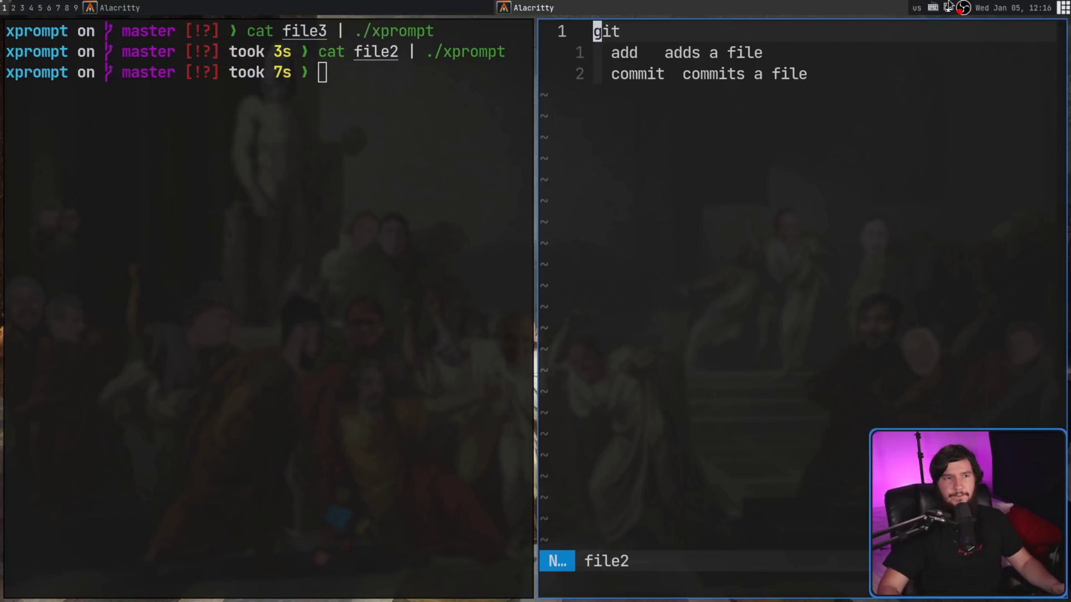
pyautogui.moveTo(612, 52); pyautogui.dragTo(681, 53)
pyautogui.click(691, 54)
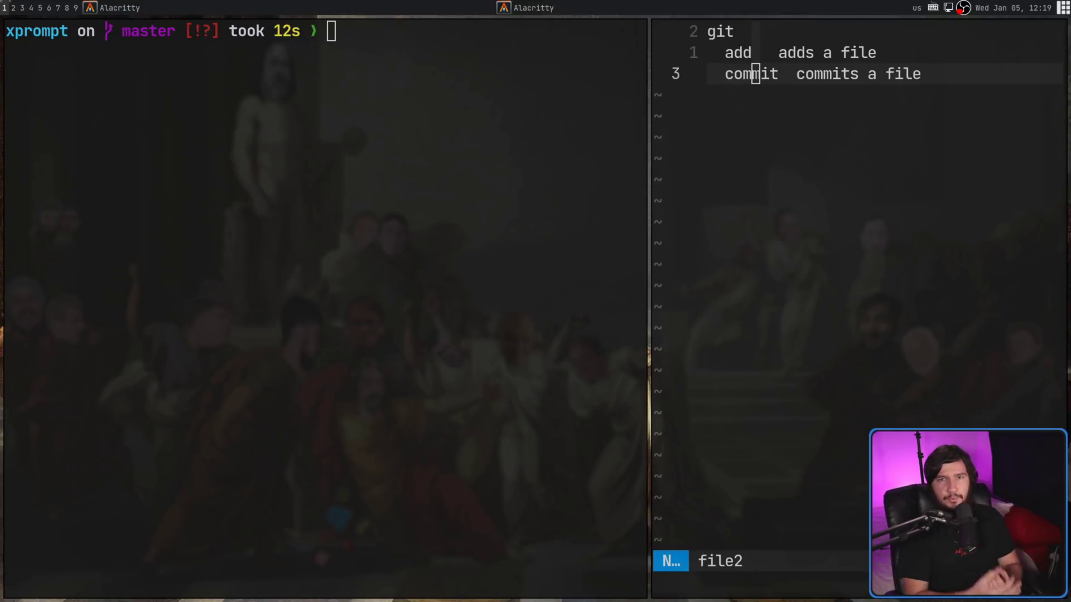
# Rerun cat file2 | ./xprompt -f and complete git commit with README.md, printing git commit README.md.
pyautogui.click(321, 54)
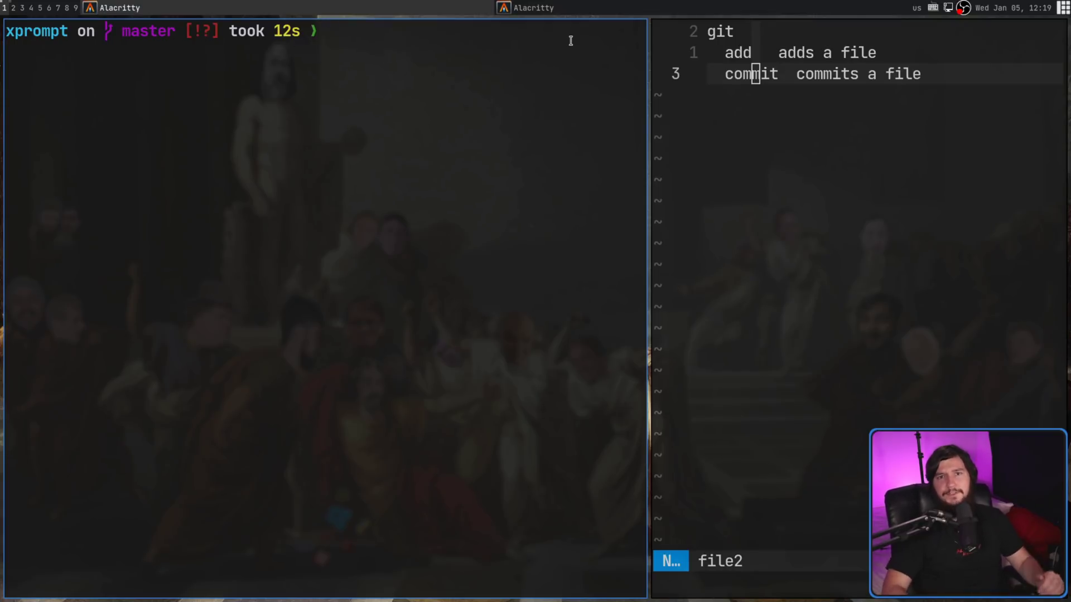
pyautogui.press('Up')
pyautogui.press('Return')
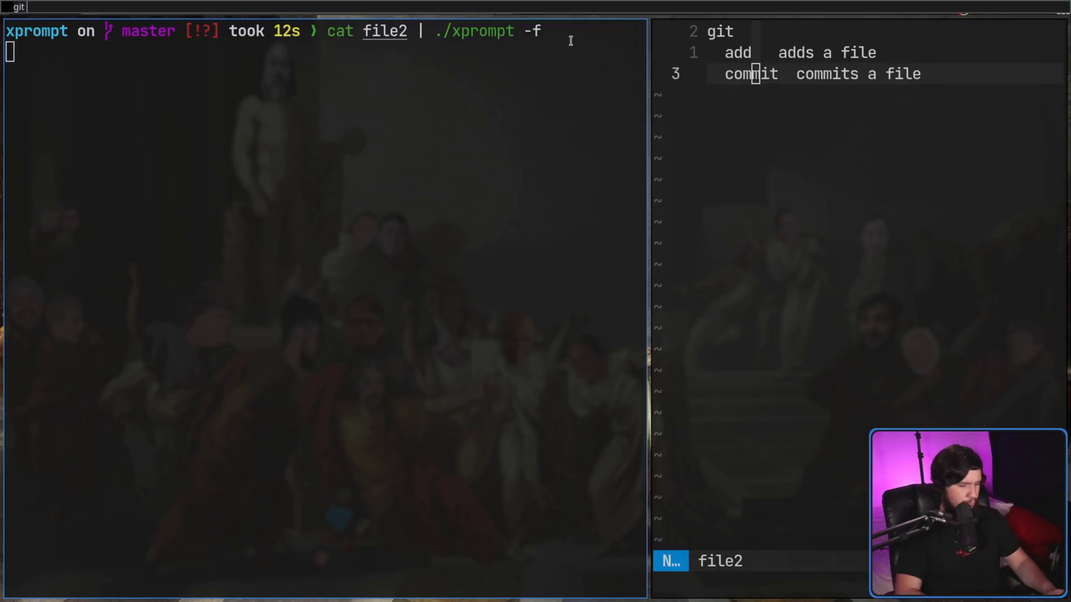
pyautogui.write('git commit')
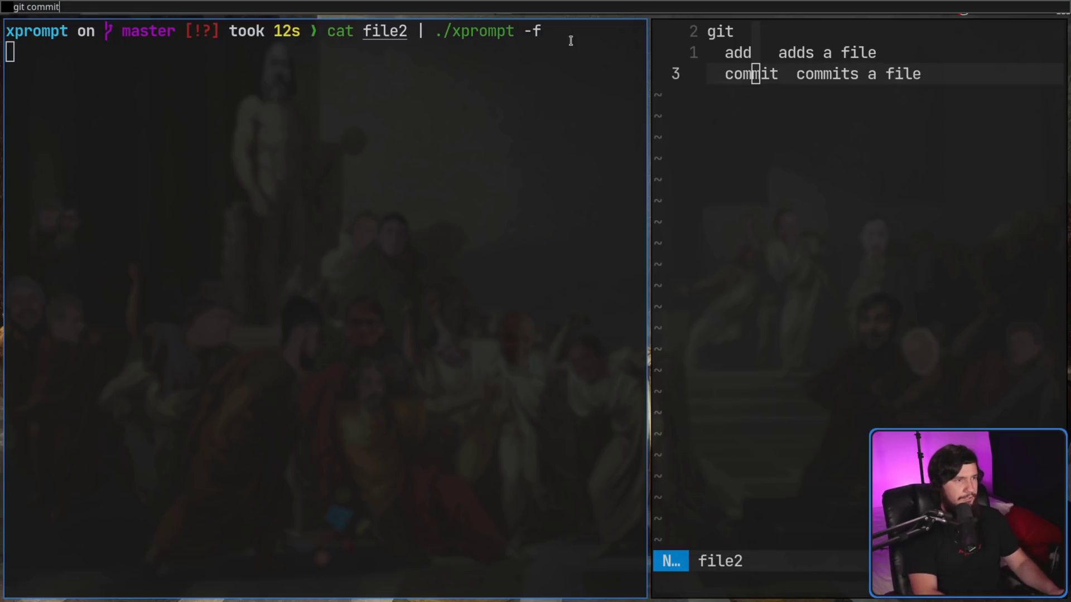
pyautogui.press('Tab')
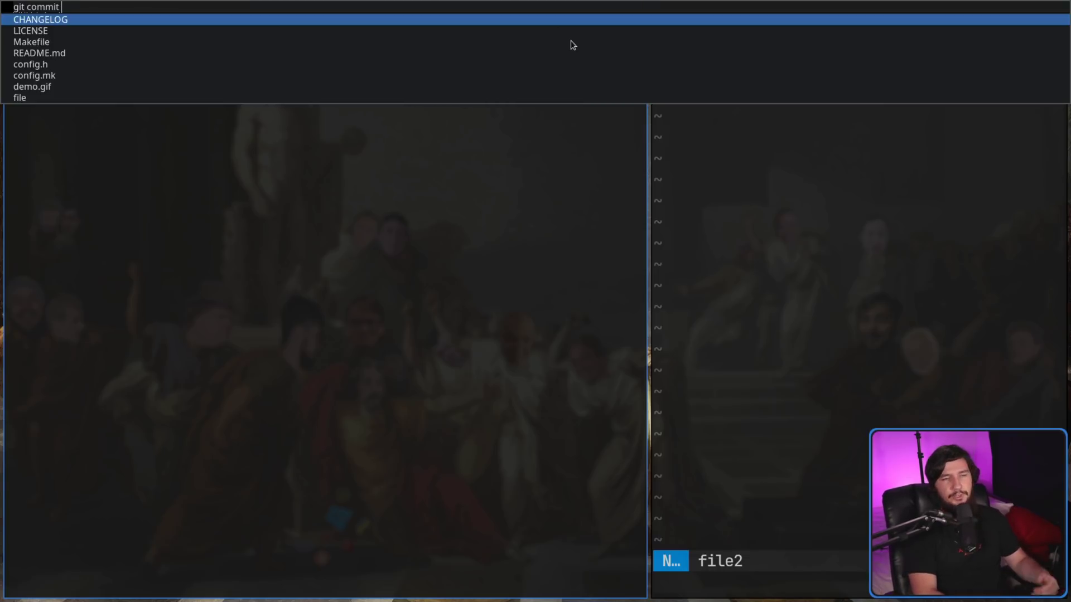
pyautogui.press('Tab')
pyautogui.press('Tab')
pyautogui.press('Tab')
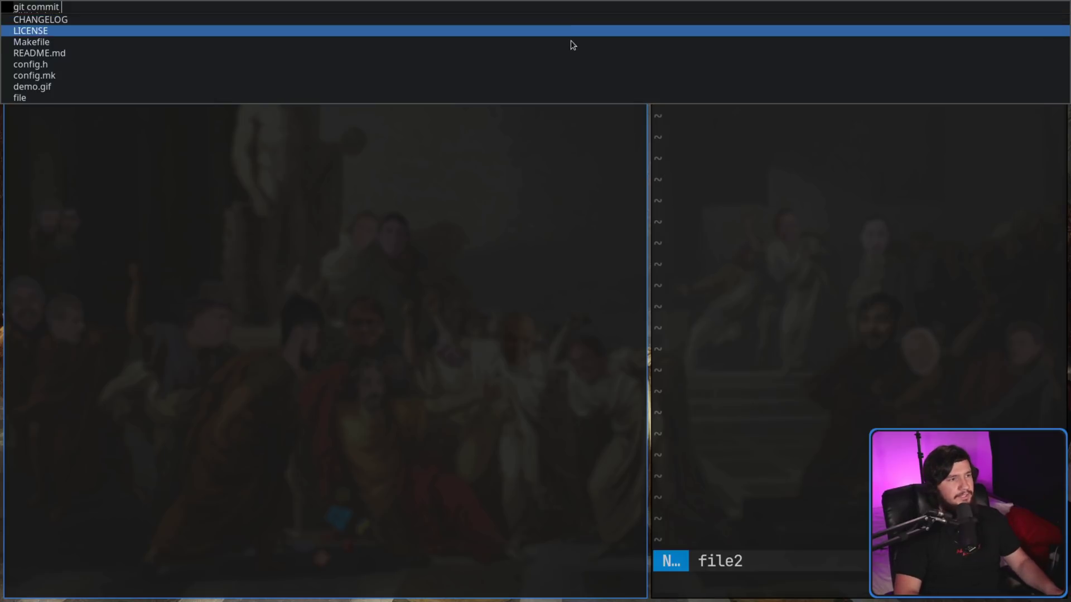
pyautogui.press('Return')
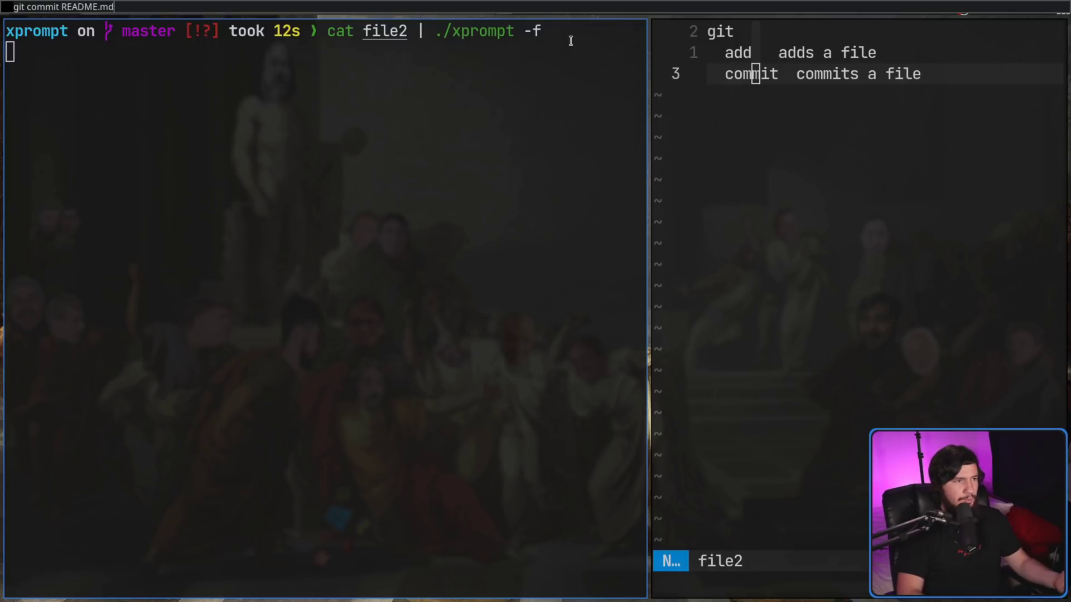
pyautogui.press('Return')
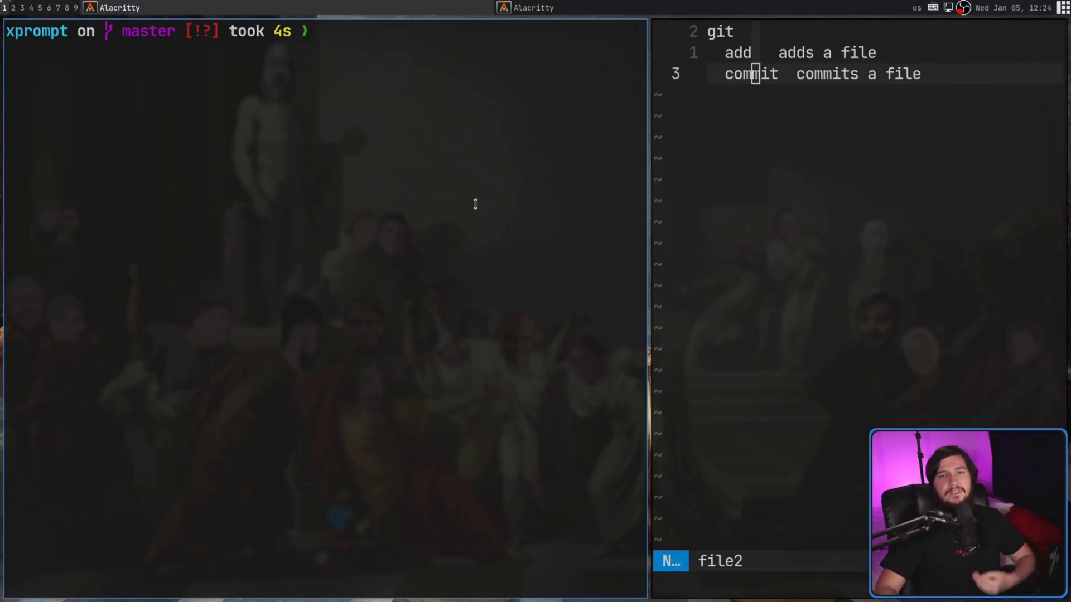
# Run cat file2 | ./xprompt and cancel the prompt without output.
pyautogui.press('Up')
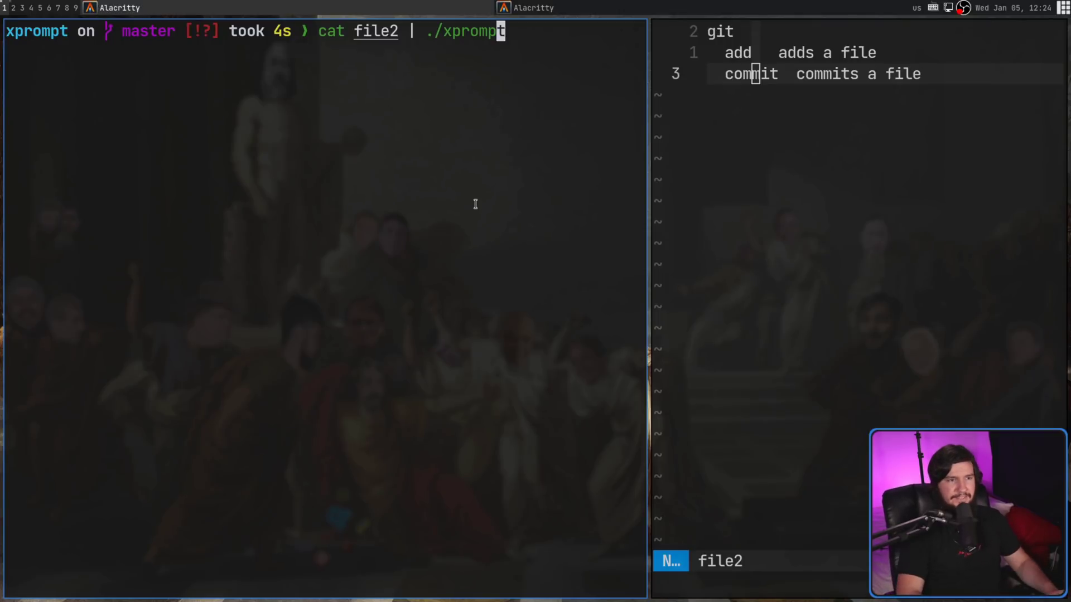
pyautogui.press('Return')
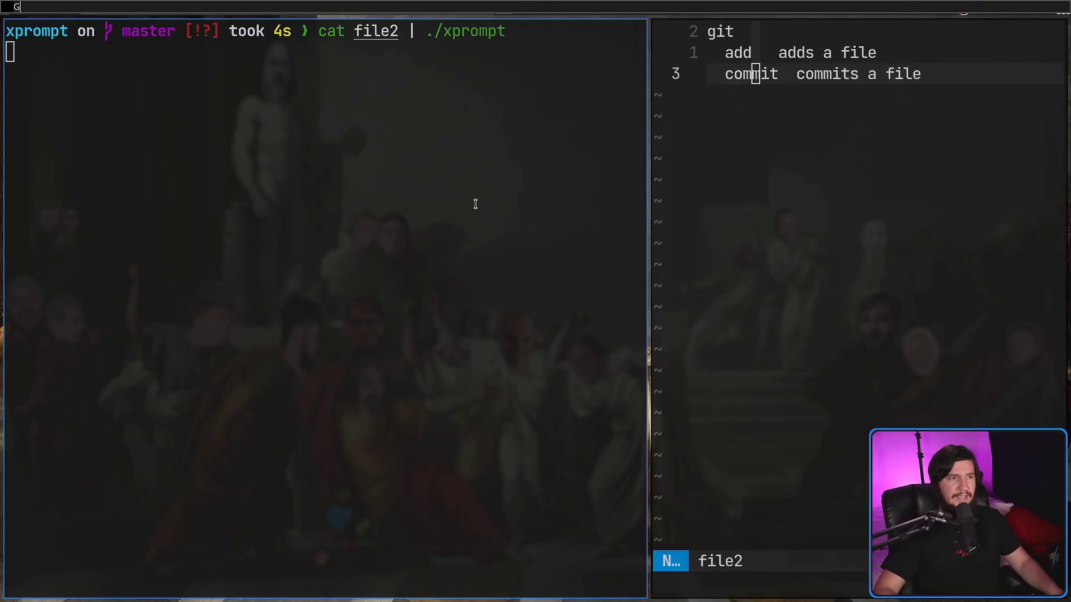
pyautogui.press('Escape')
# Rerun cat file2 | ./xprompt with the -i flag.
pyautogui.press('Up')
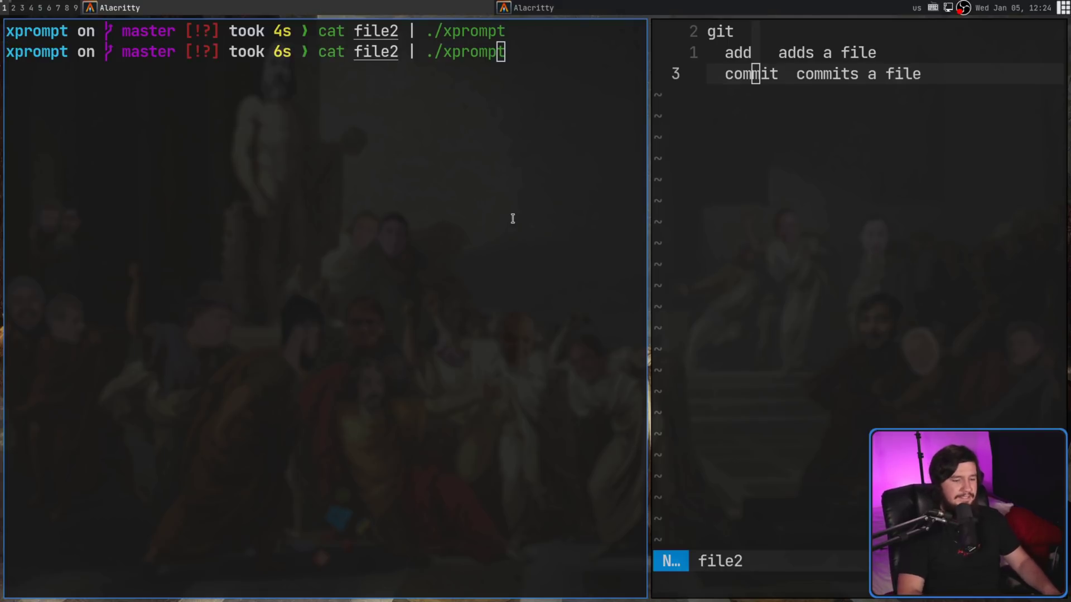
pyautogui.write('a')
pyautogui.write(' -')
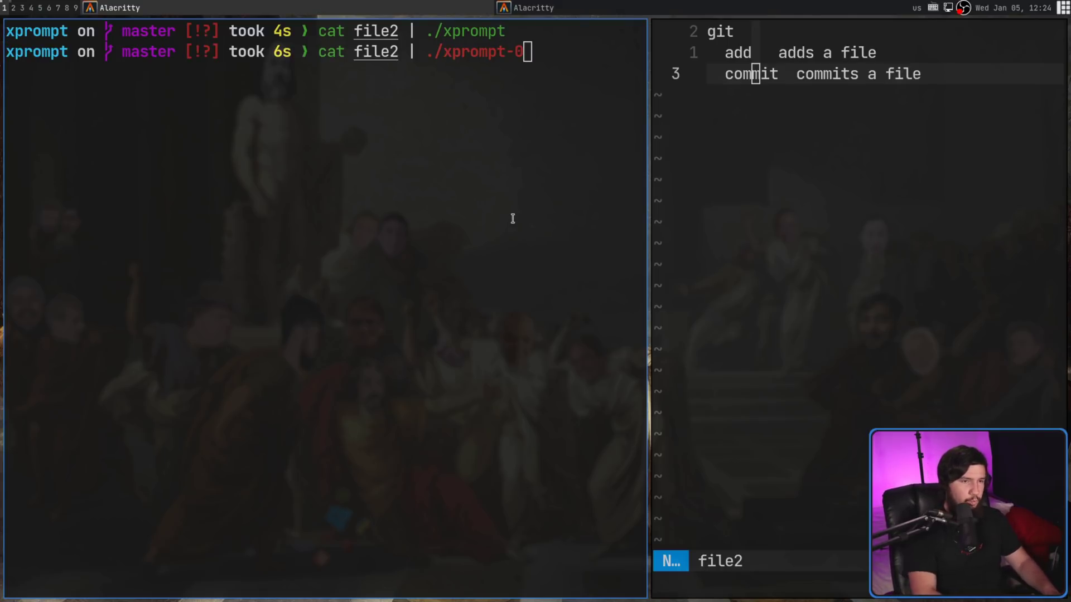
pyautogui.press('BackSpace')
pyautogui.press('BackSpace')
pyautogui.write('-i')
pyautogui.press('Return')
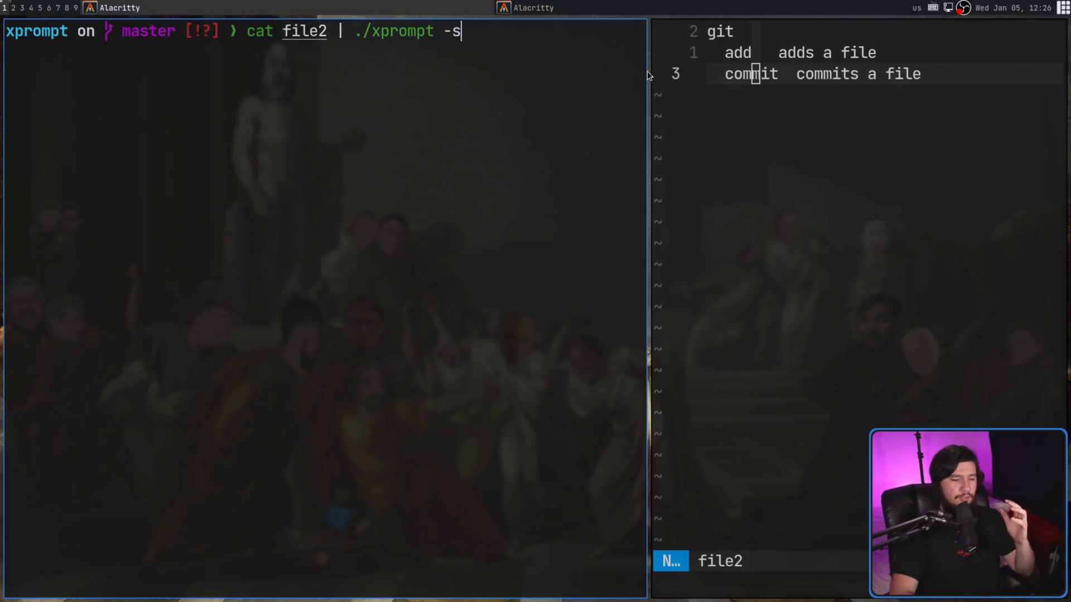
# Run cat file2 | ./xprompt -s and accept just git as the printed output.
pyautogui.press('Return')
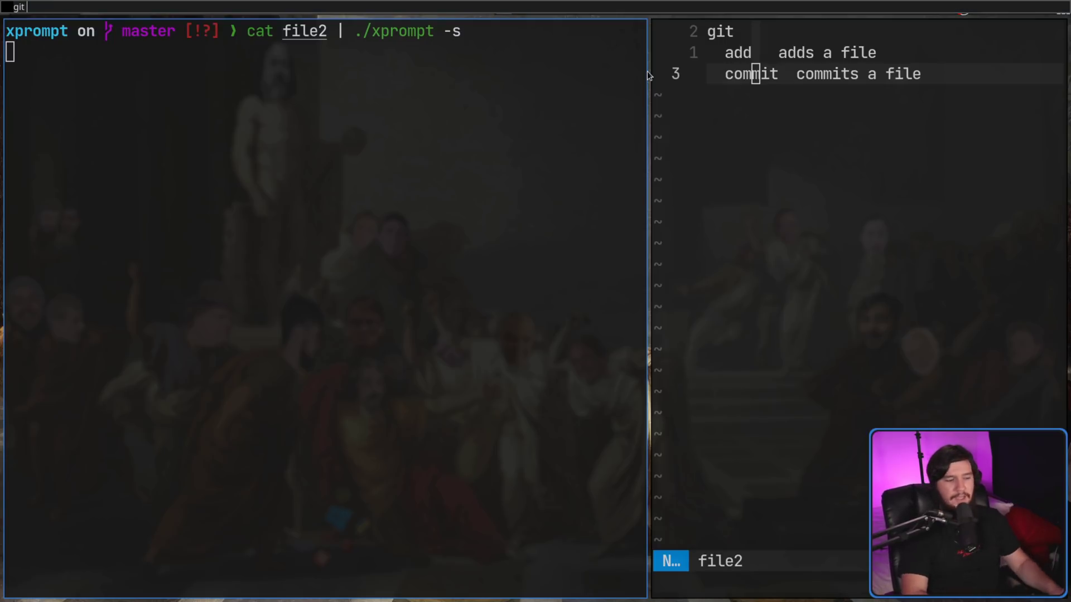
pyautogui.press('Tab')
pyautogui.press('BackSpace')
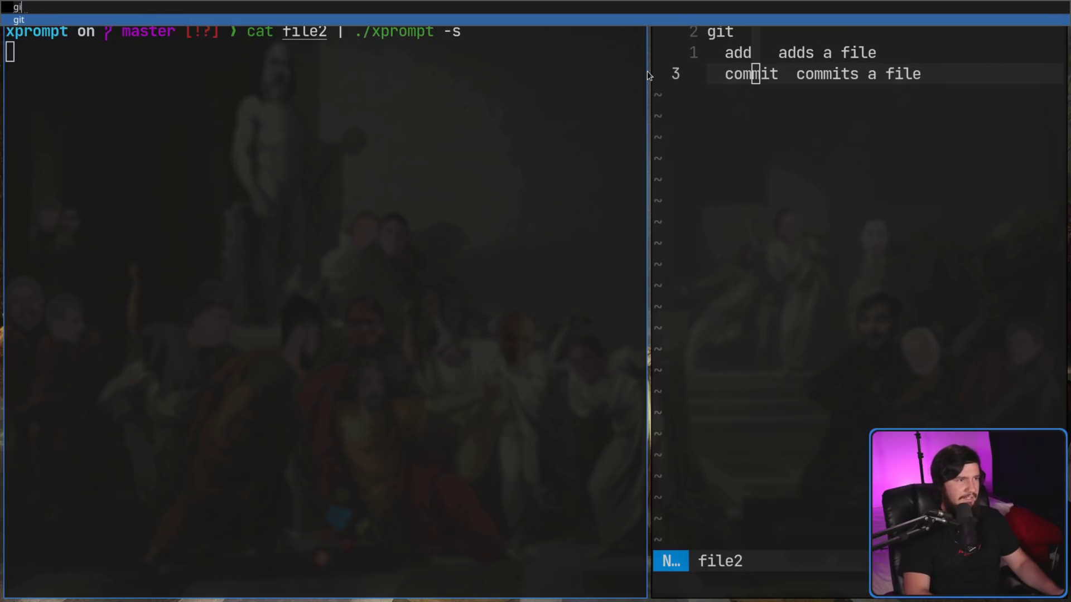
pyautogui.write('t')
pyautogui.press('Return')
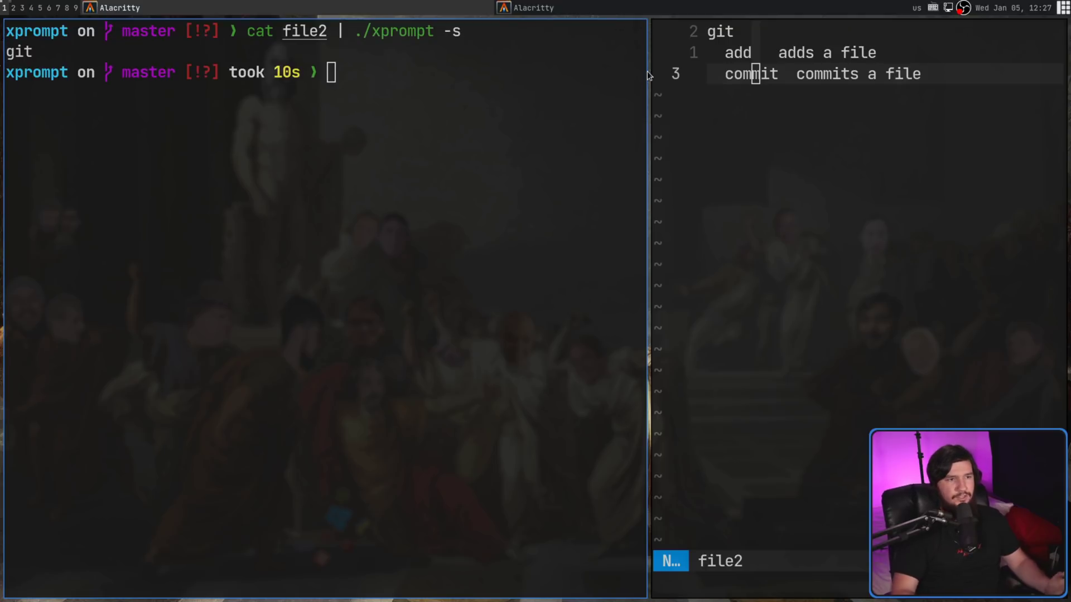
# Rerun the command without -s, type git, cancel the prompt, and clear the screen.
pyautogui.press('Up')
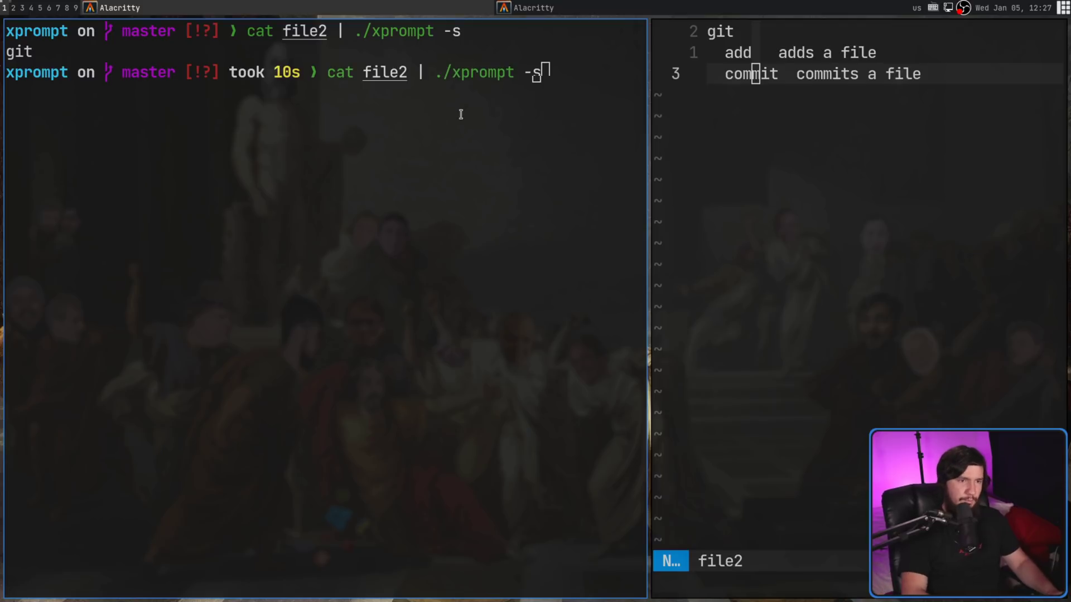
pyautogui.press('BackSpace')
pyautogui.press('BackSpace')
pyautogui.press('BackSpace')
pyautogui.press('Return')
pyautogui.write('g')
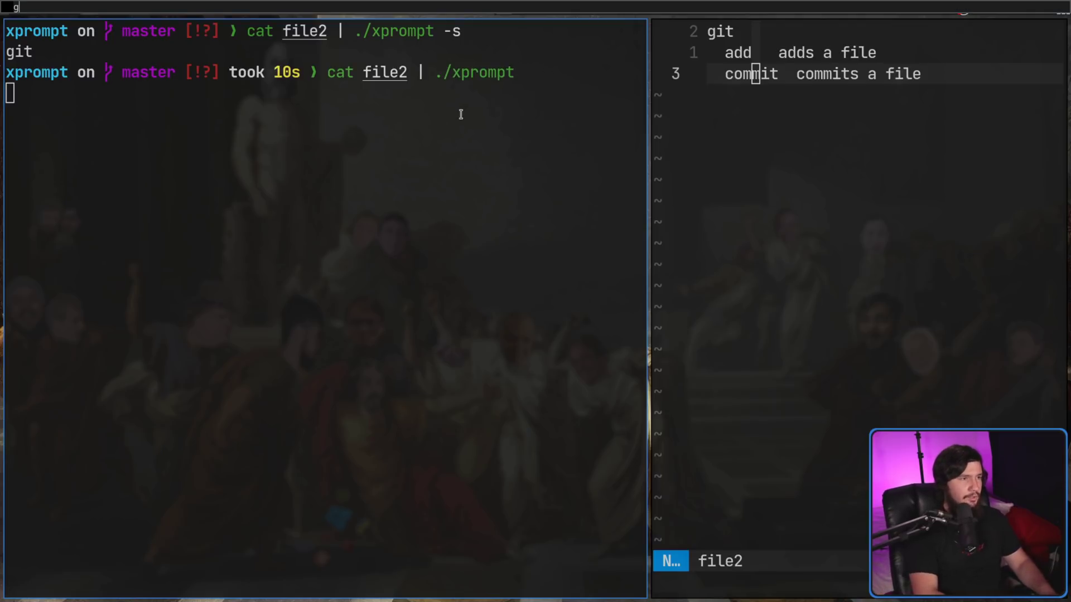
pyautogui.write('it')
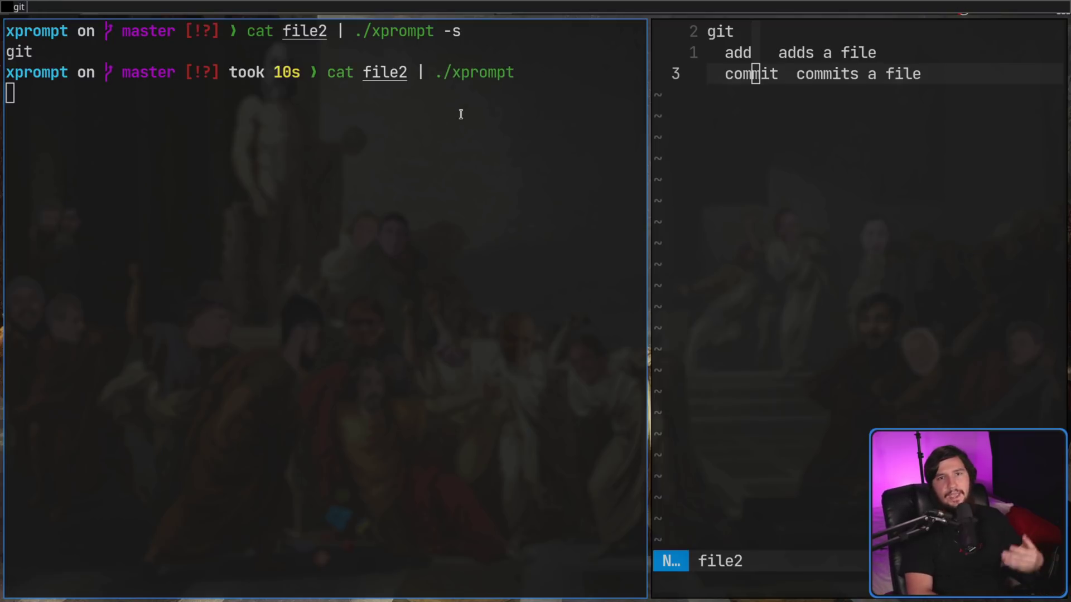
pyautogui.press('Return')
pyautogui.hotkey('ctrl', 'l')
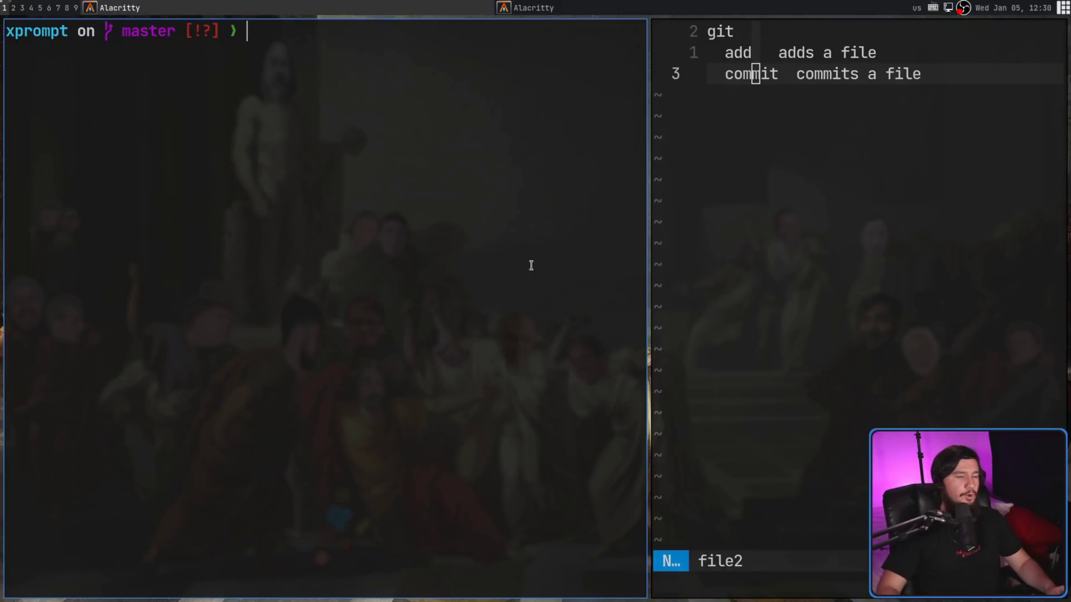
# Run cat file2 | ./xprompt -d and pick git add from the described entries to print it.
pyautogui.write('cat file2 | ./xprompt -d')
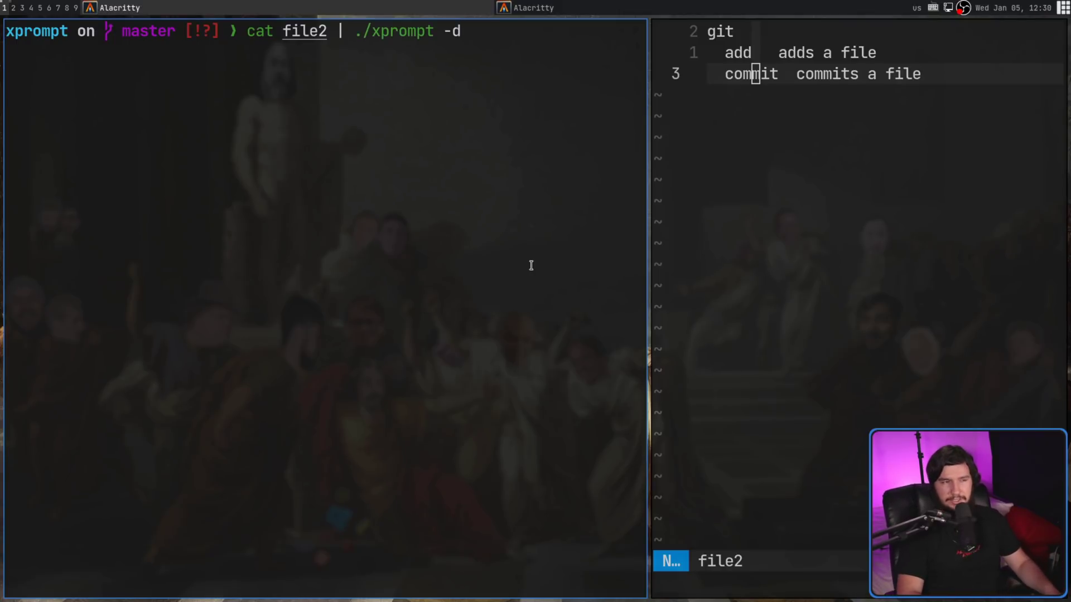
pyautogui.press('Return')
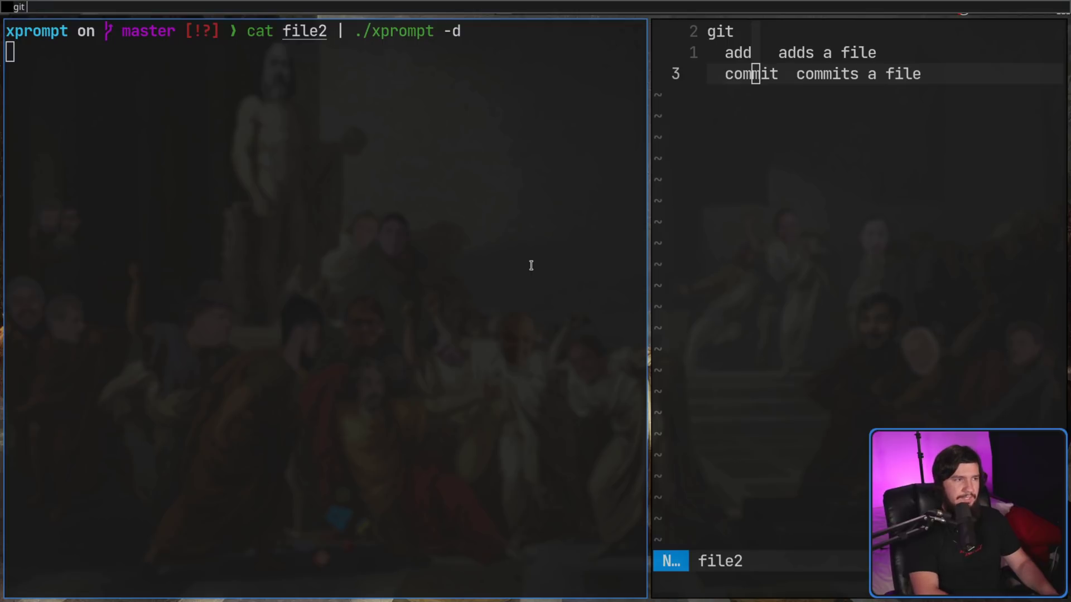
pyautogui.write('git add')
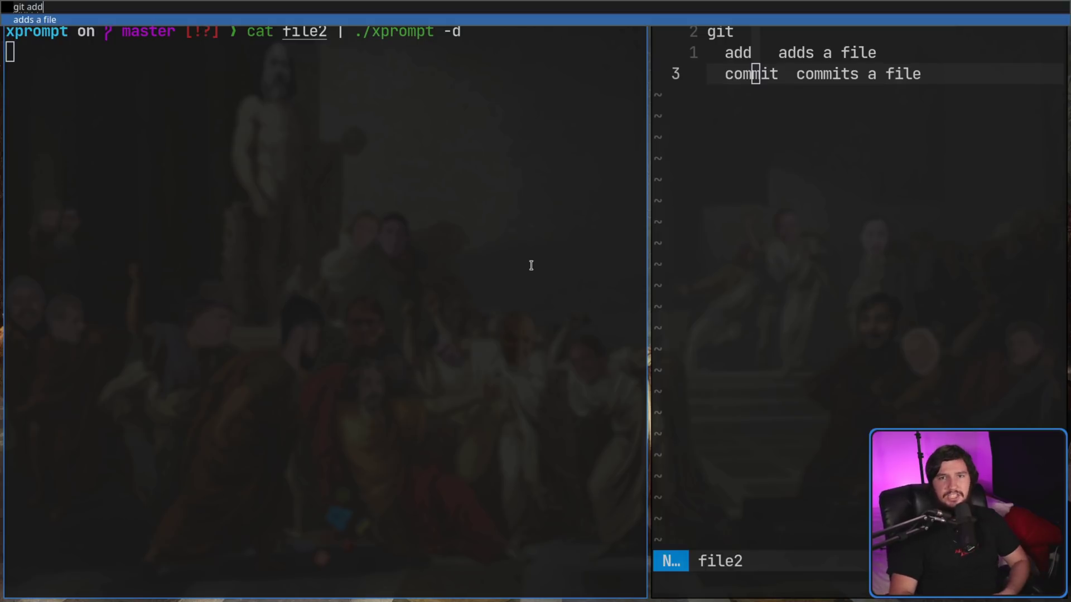
pyautogui.press('BackSpace')
pyautogui.press('BackSpace')
pyautogui.press('BackSpace')
pyautogui.press('BackSpace')
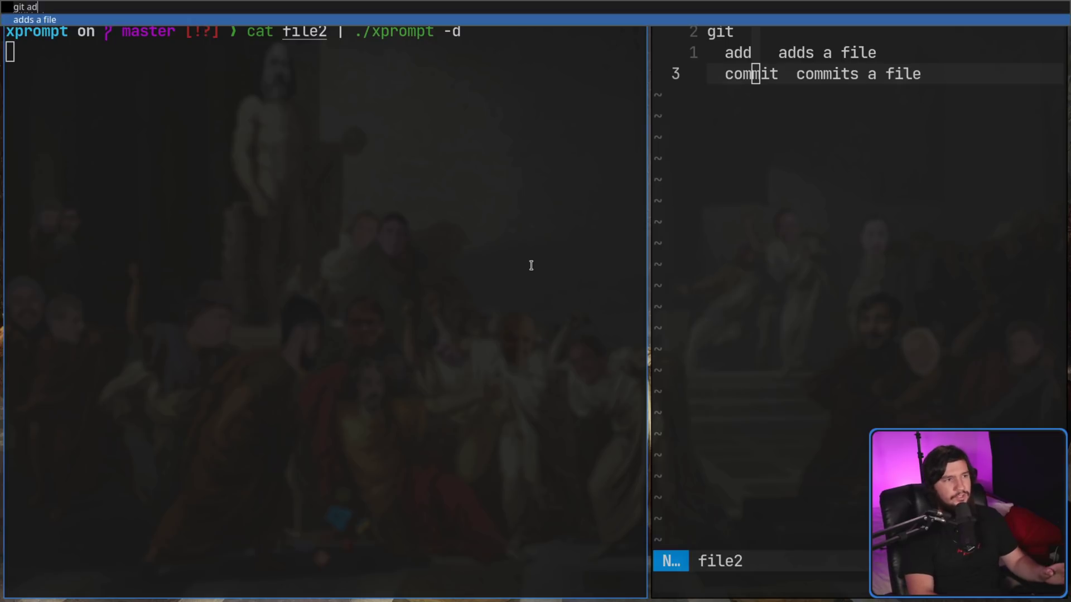
pyautogui.write('d')
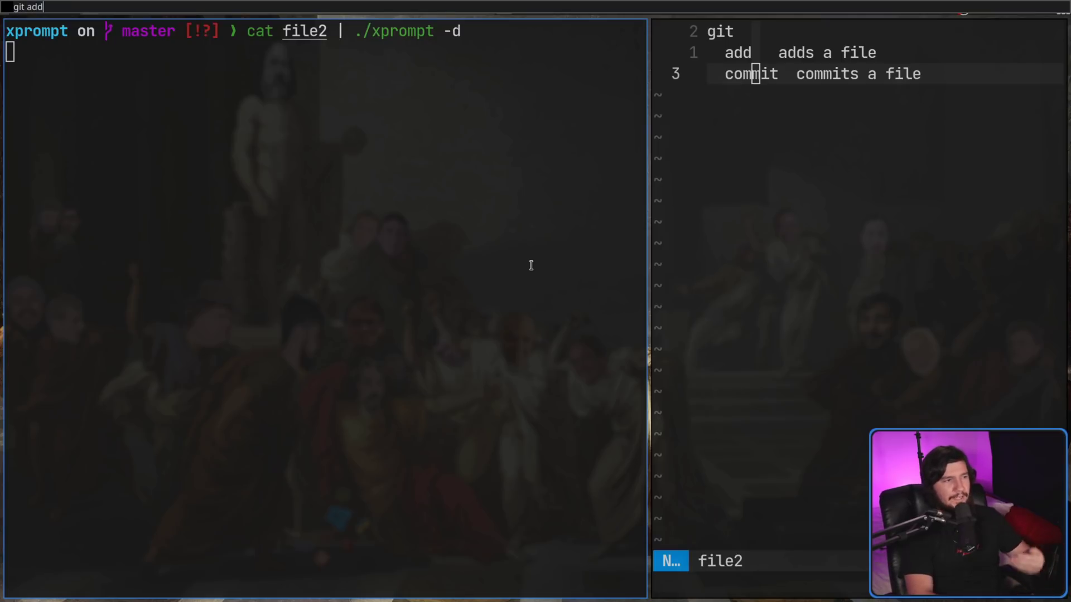
pyautogui.press('Return')
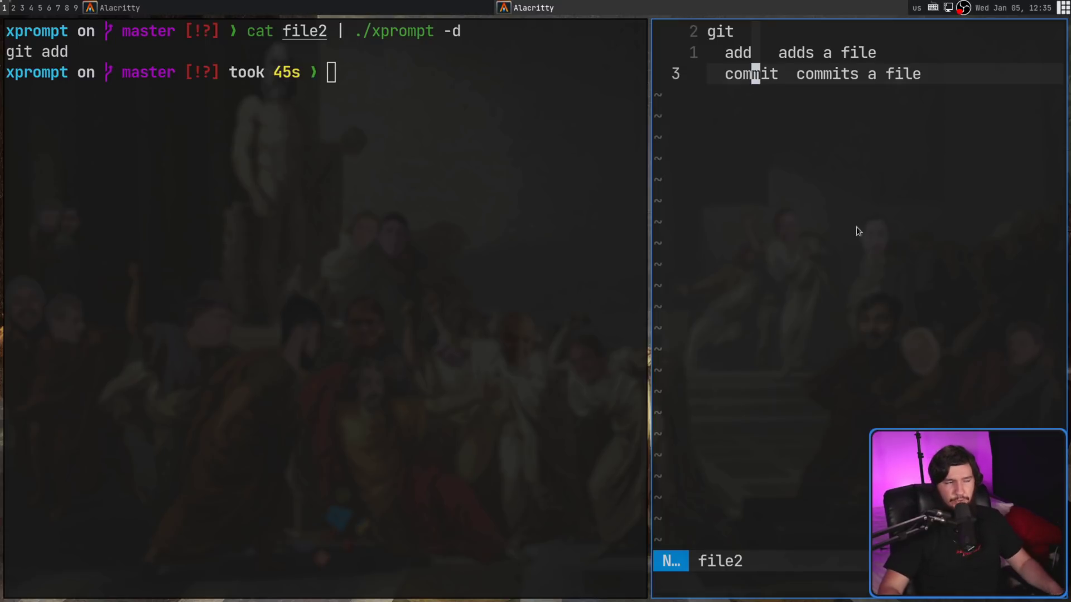
# Read the README's Use case 1 and Use case 2 (listing descriptions) sections in Brave, highlighting passages.
pyautogui.press('super+2')
pyautogui.scroll(2, 530, 300)
pyautogui.scroll(2, 538, 292)
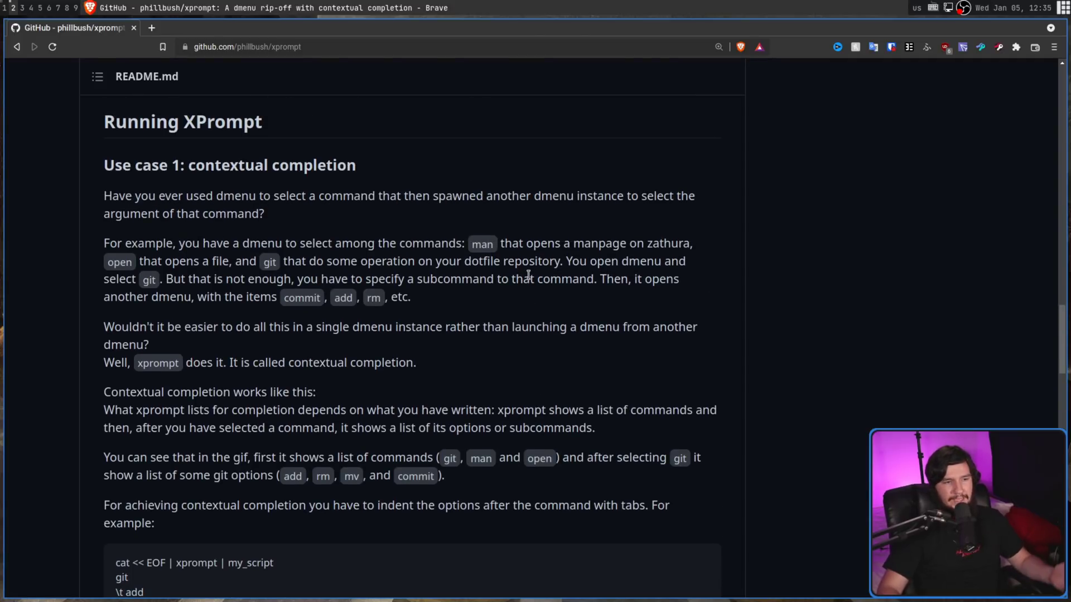
pyautogui.moveTo(388, 178); pyautogui.dragTo(81, 156)
pyautogui.scroll(-9, 398, 276)
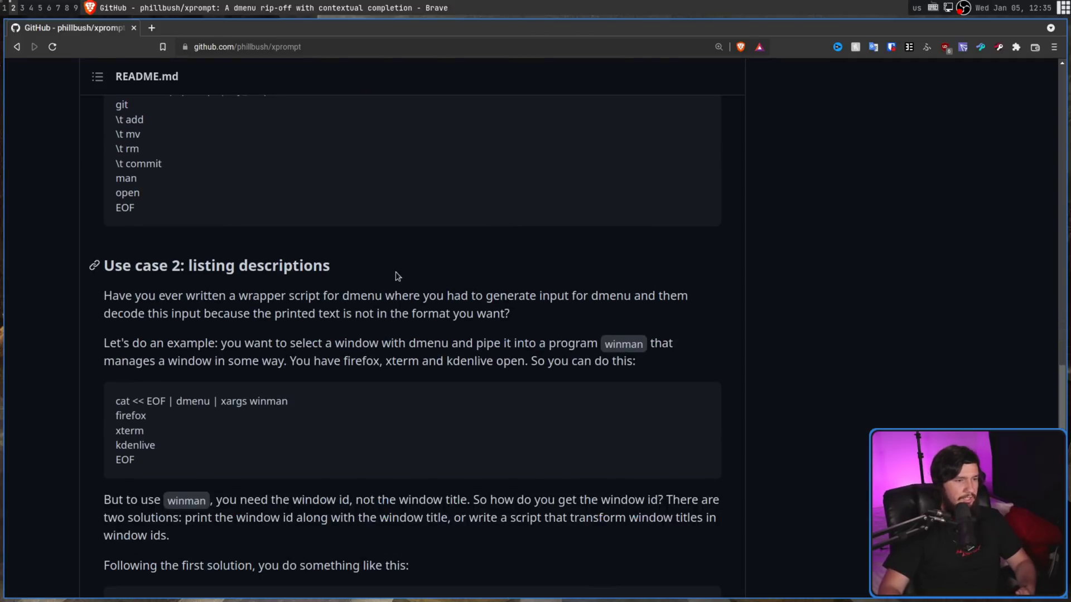
pyautogui.moveTo(397, 276); pyautogui.dragTo(106, 254)
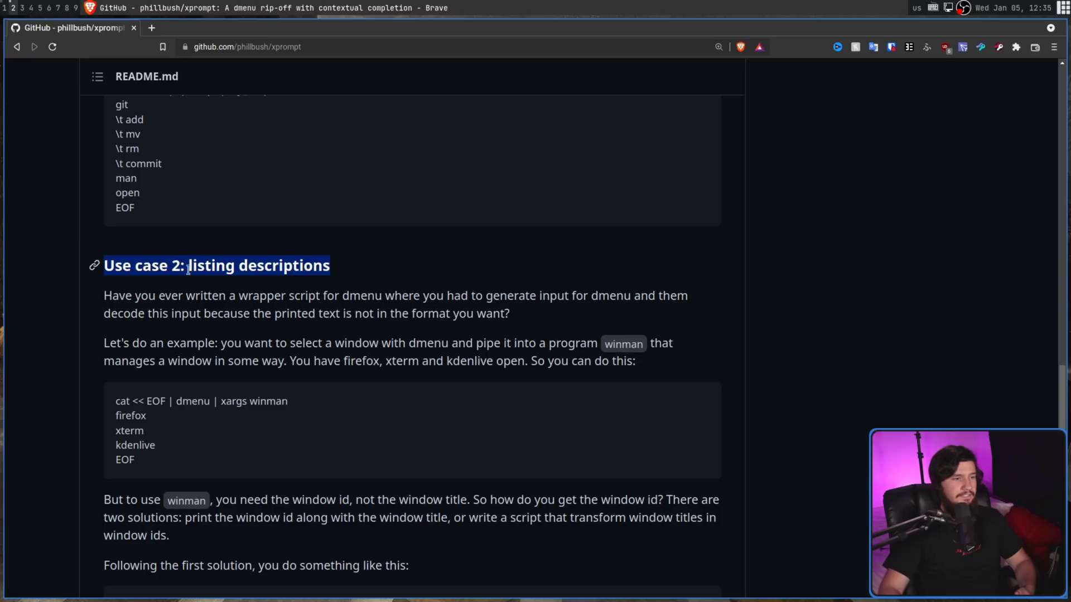
pyautogui.scroll(-6, 188, 270)
pyautogui.moveTo(167, 499); pyautogui.dragTo(207, 385)
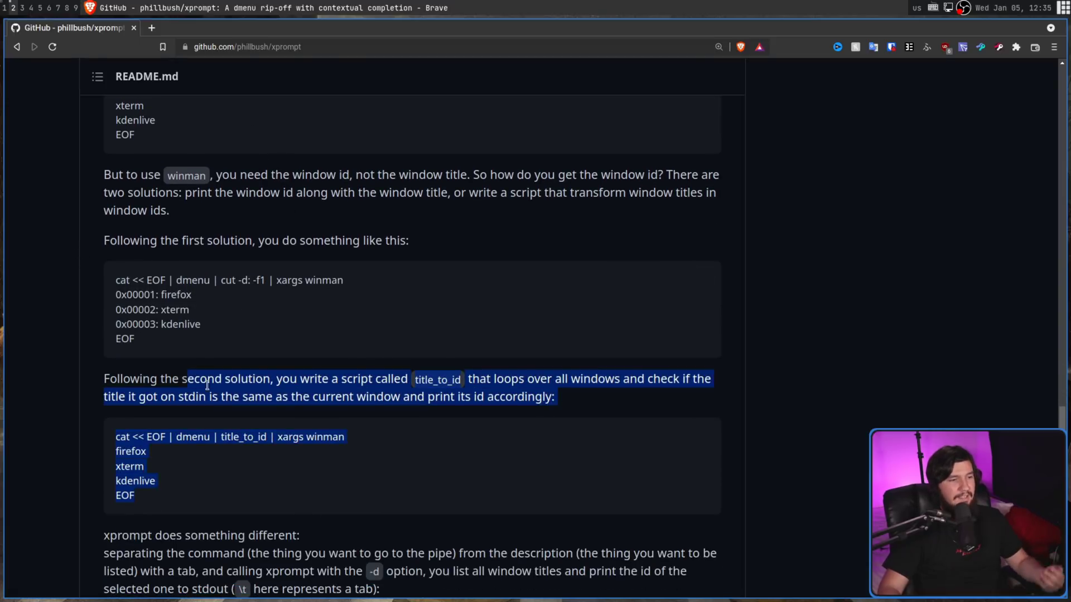
pyautogui.click(269, 422)
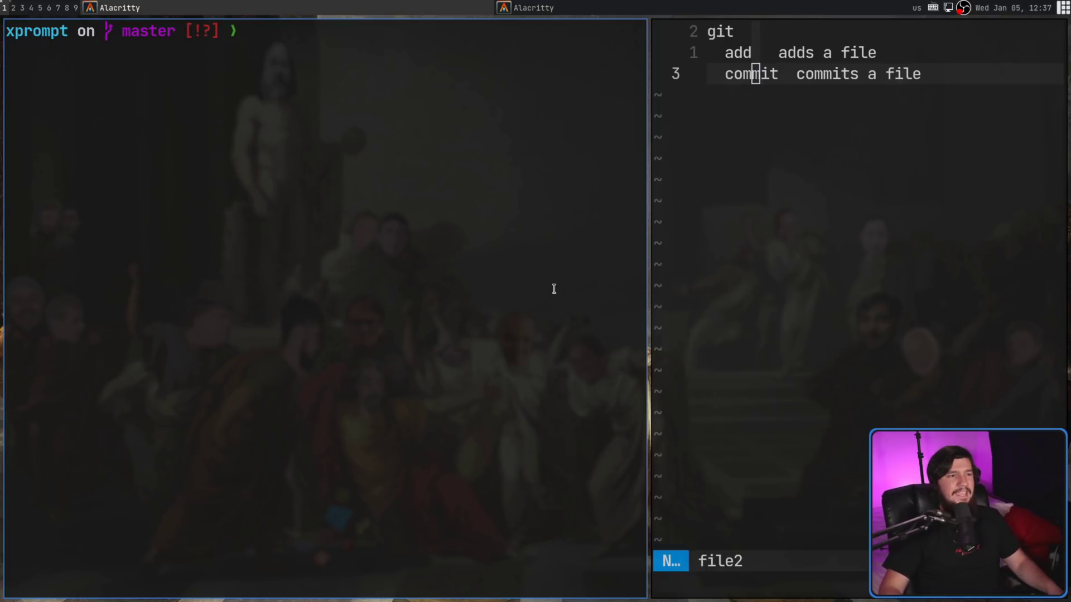
# Highlight the README's Specifying xprompt geometry section in Brave.
pyautogui.press('super+2')
pyautogui.moveTo(218, 467); pyautogui.dragTo(70, 272)
pyautogui.click(299, 343)
pyautogui.press('super+1')
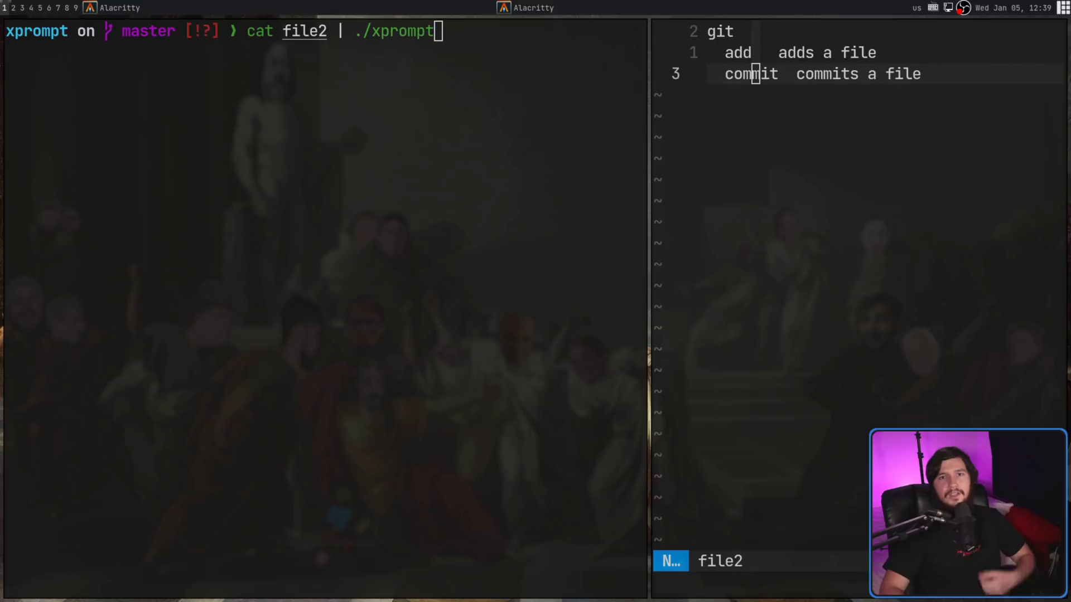
# Run cat file2 | ./xprompt -g 800x20-100+200 and list the git completion.
pyautogui.write('-g 800x20-100+200')
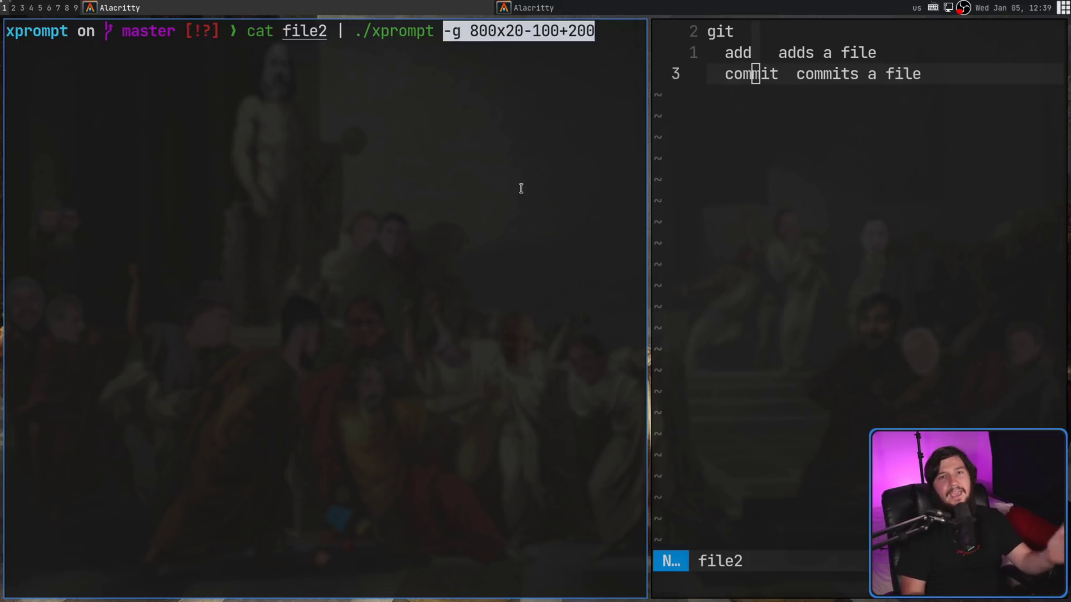
pyautogui.press('Return')
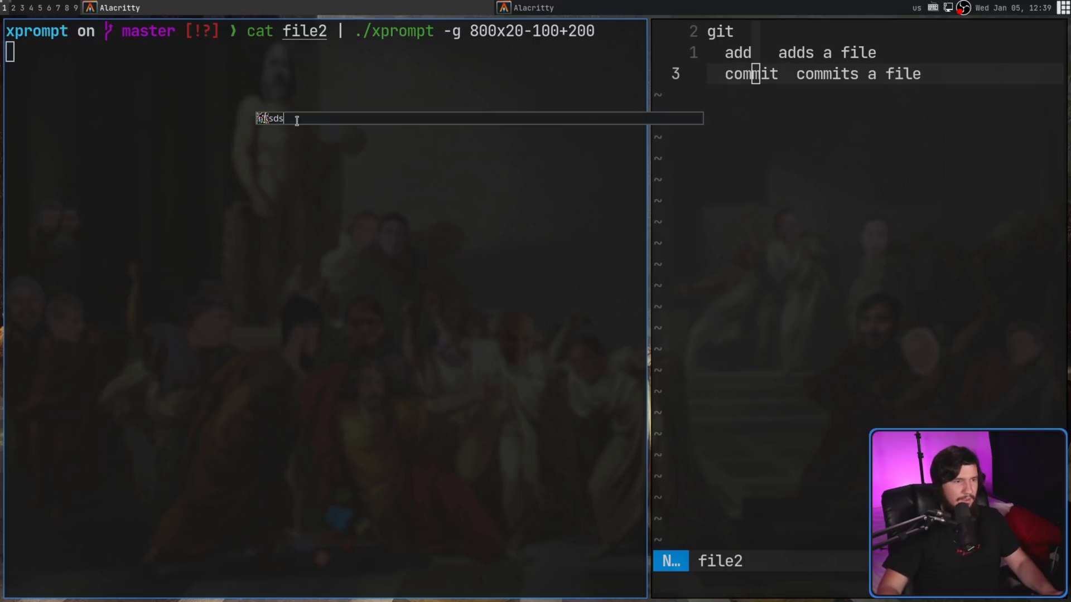
pyautogui.press('BackSpace')
pyautogui.press('BackSpace')
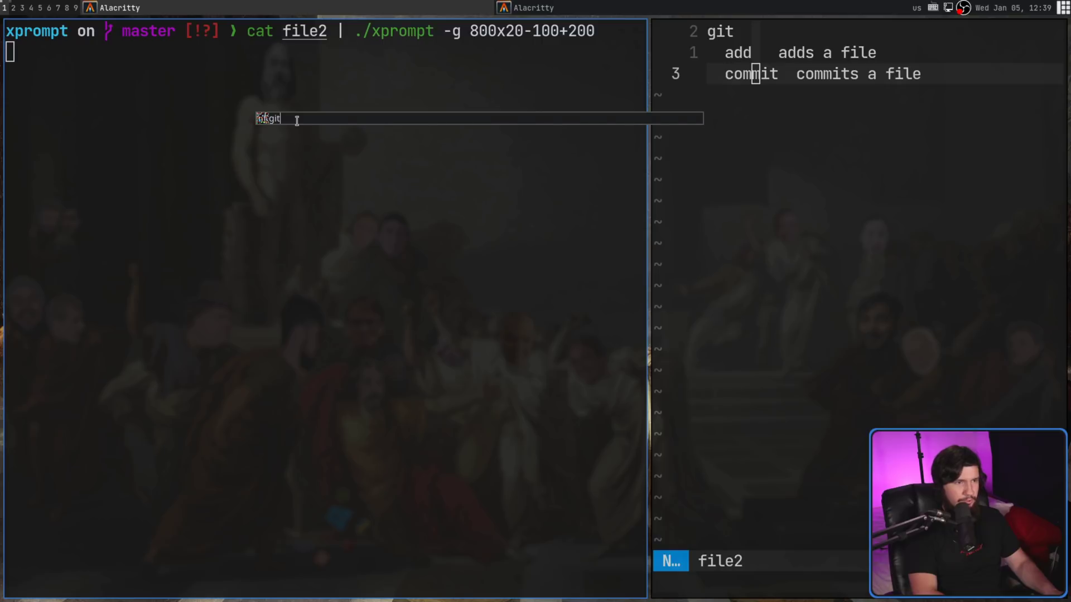
pyautogui.press('Tab')
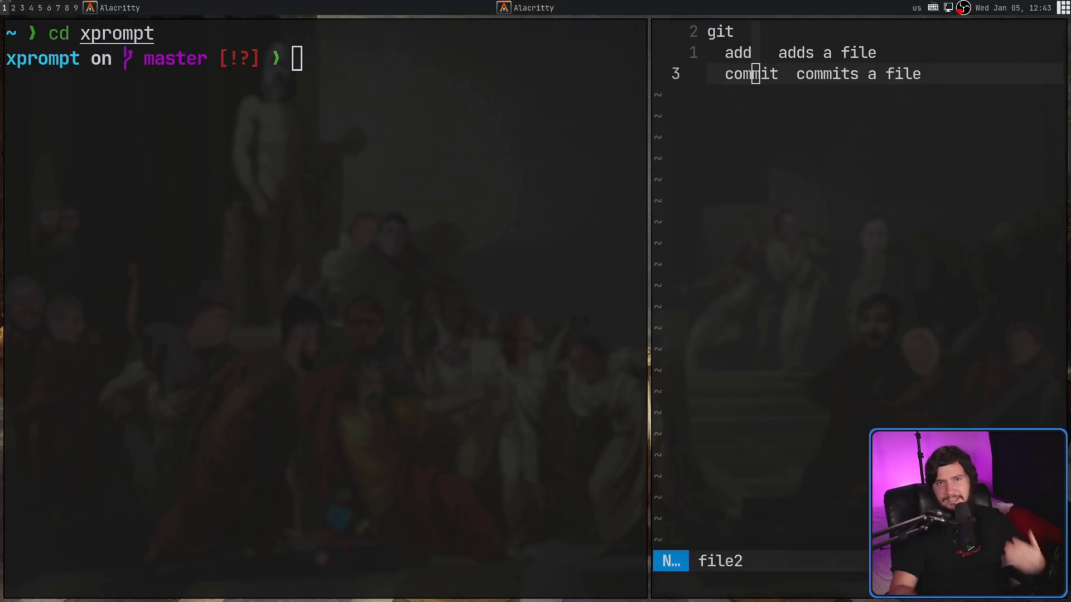
# Open config.h from lf in the xprompt folder, with the terminal made fullscreen.
pyautogui.click(490, 279)
pyautogui.hotkey('ctrl', 'o')
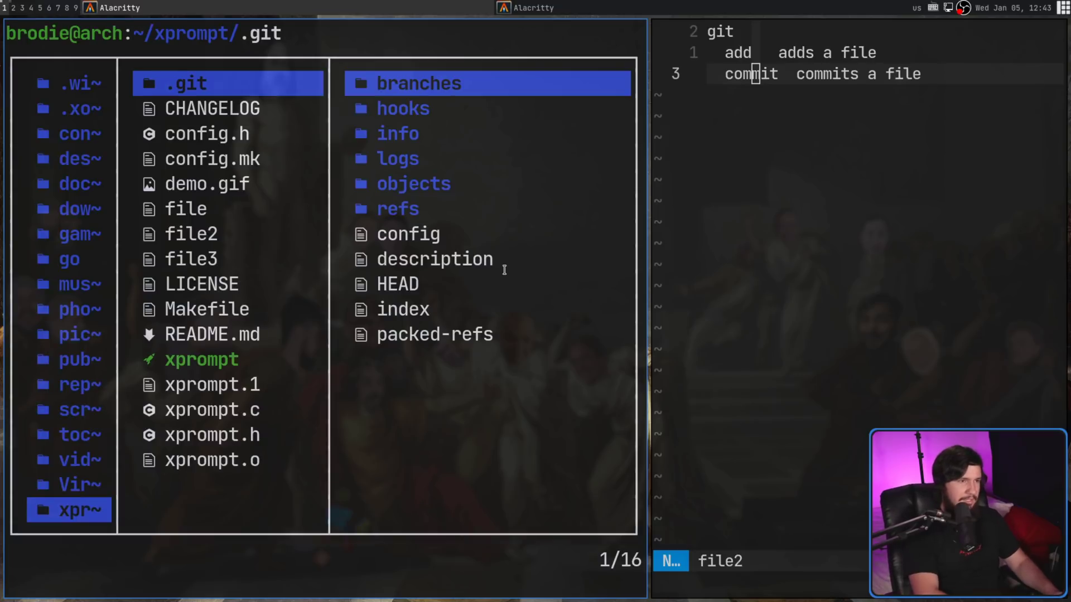
pyautogui.press('j')
pyautogui.press('j')
pyautogui.press('super+f')
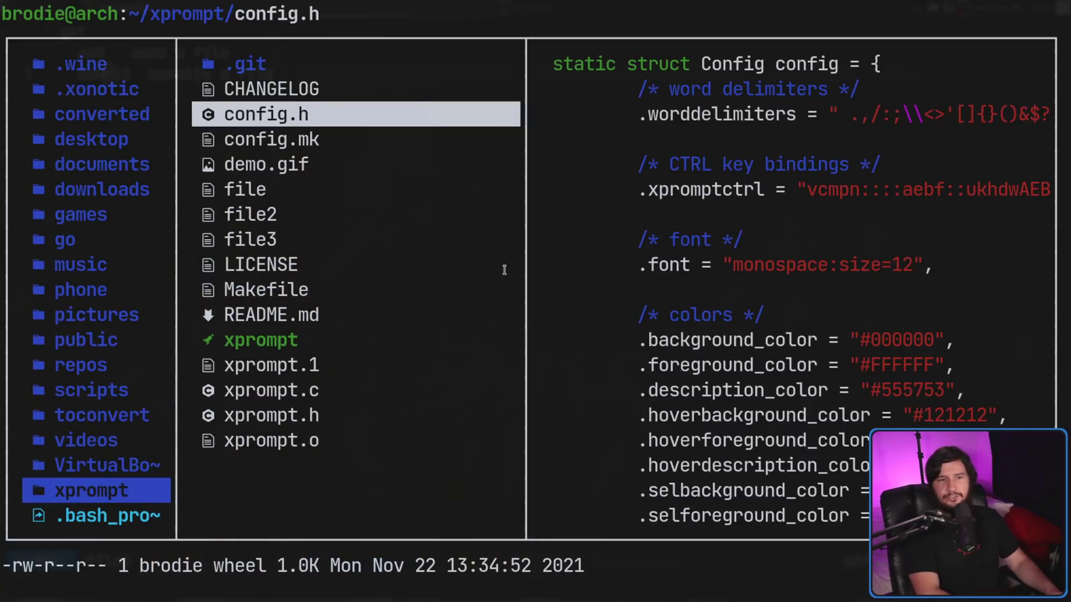
pyautogui.press('j')
pyautogui.press('k')
pyautogui.press('l')
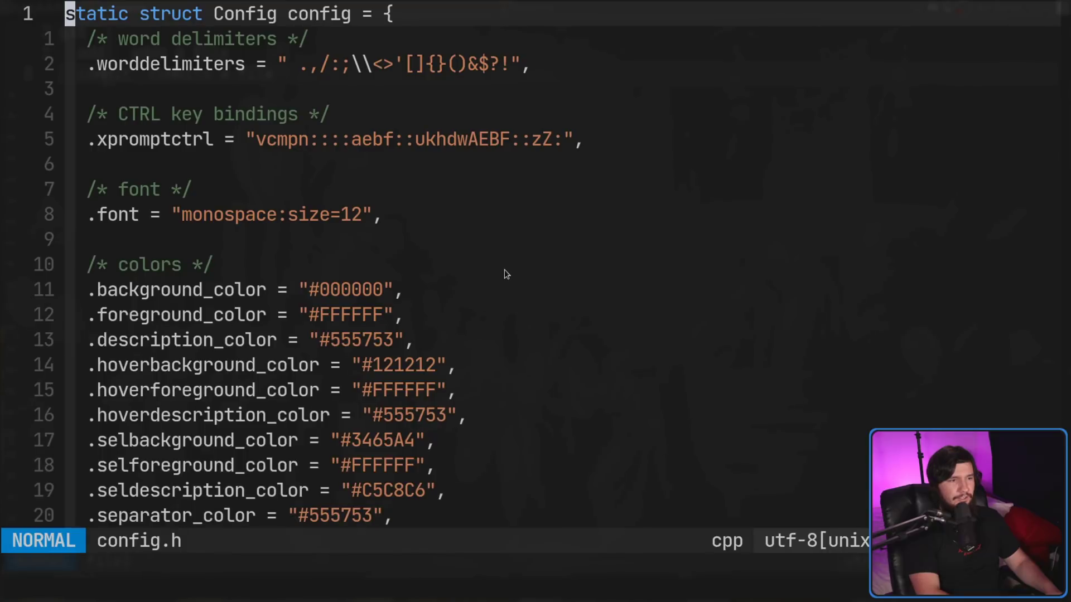
# Review config.h's colour settings, such as background #000000 and selforeground_color #FFFFFF.
pyautogui.hotkey('ctrl', 'd')
pyautogui.hotkey('ctrl', 'd')
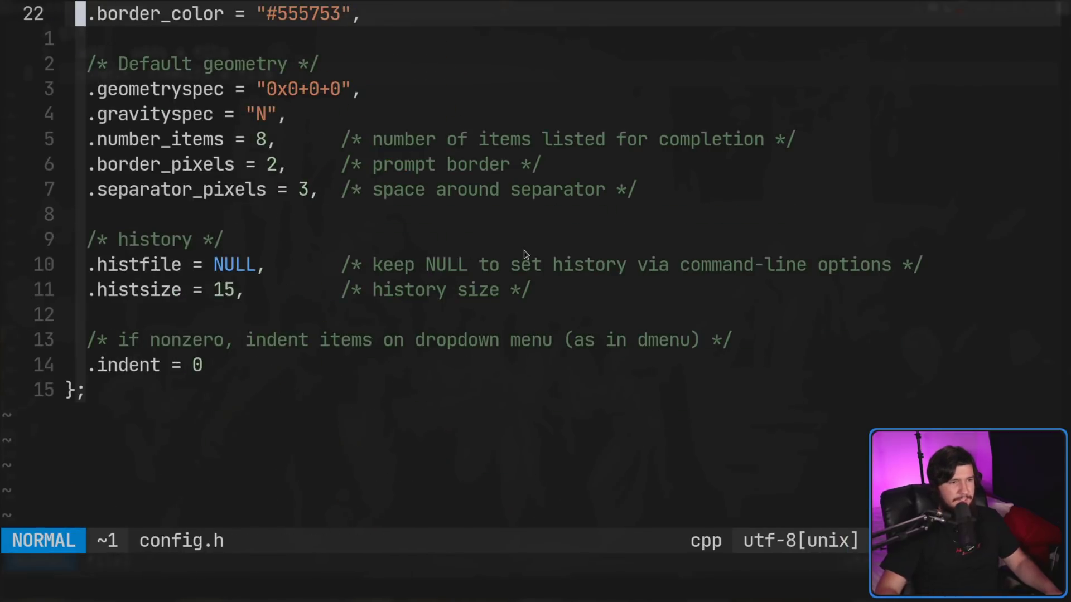
pyautogui.scroll(3, 493, 238)
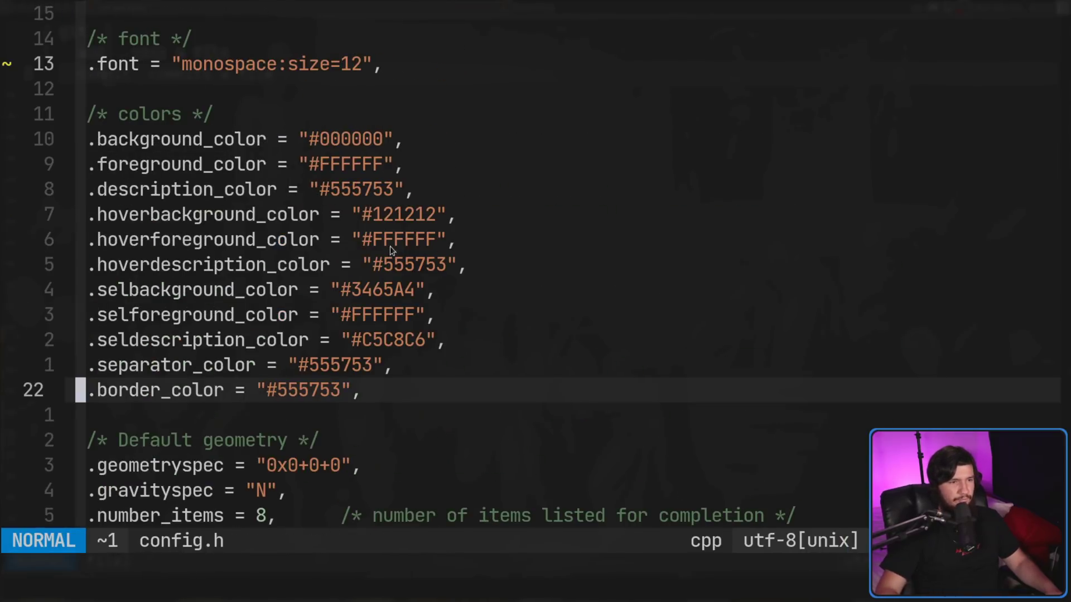
pyautogui.moveTo(348, 402); pyautogui.dragTo(92, 139)
pyautogui.click(409, 189)
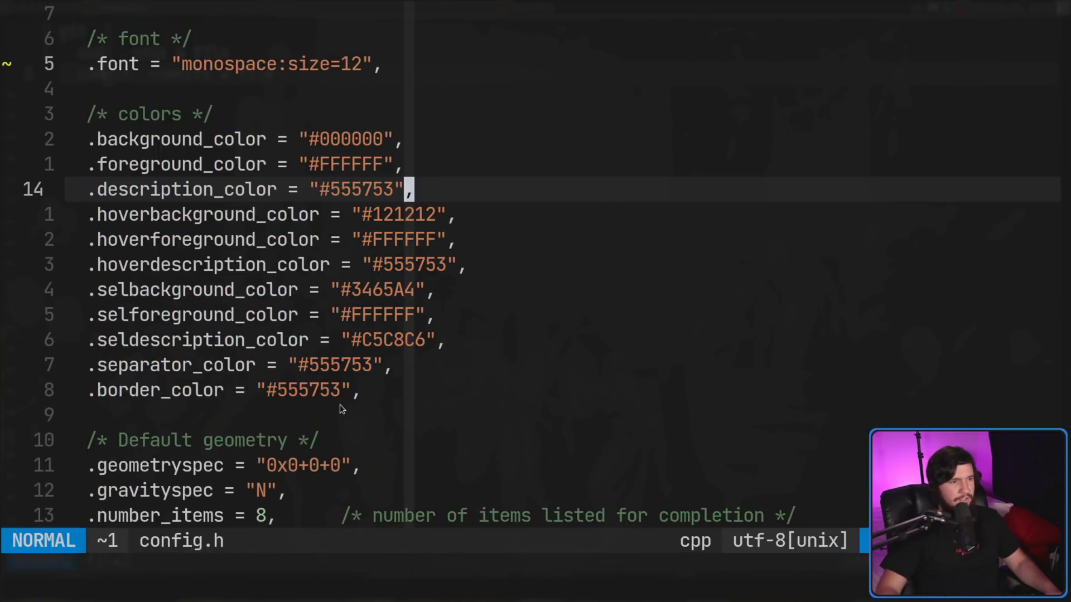
pyautogui.moveTo(340, 404); pyautogui.dragTo(78, 137)
pyautogui.click(391, 164)
pyautogui.moveTo(311, 139); pyautogui.dragTo(384, 144)
pyautogui.click(374, 147)
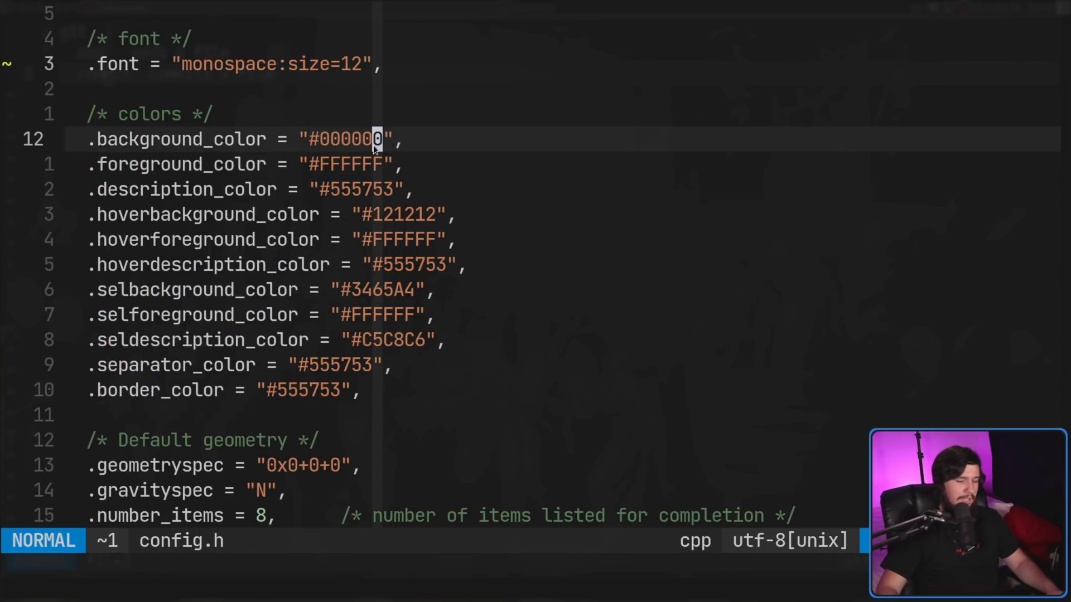
pyautogui.click(367, 315)
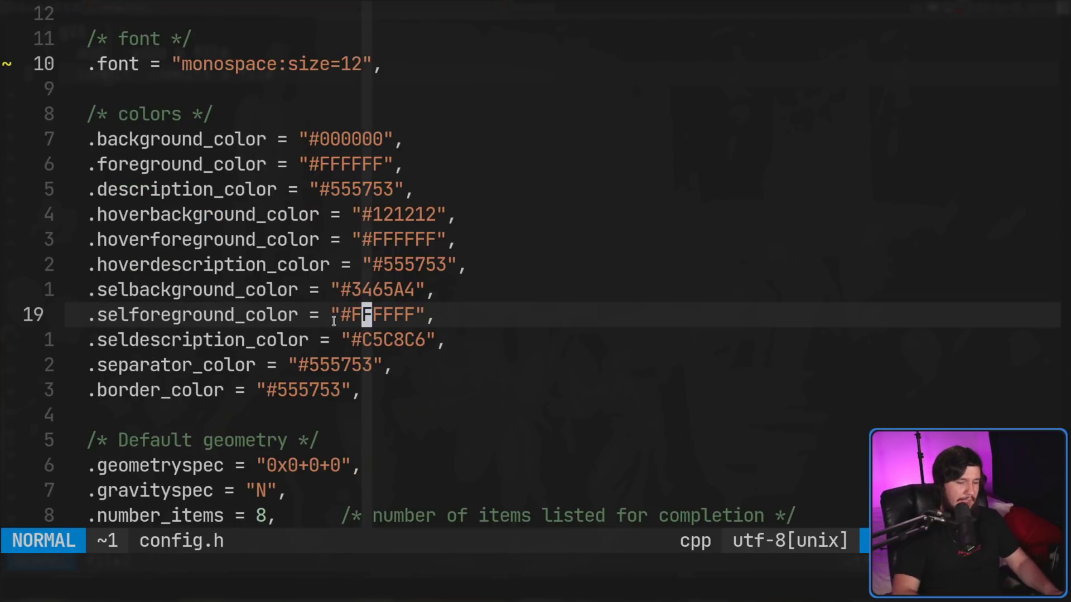
# Save config.h with :wq and preview config.mk, xprompt.c and xprompt.h in lf.
pyautogui.write(':wq')
pyautogui.press('Return')
pyautogui.press('j')
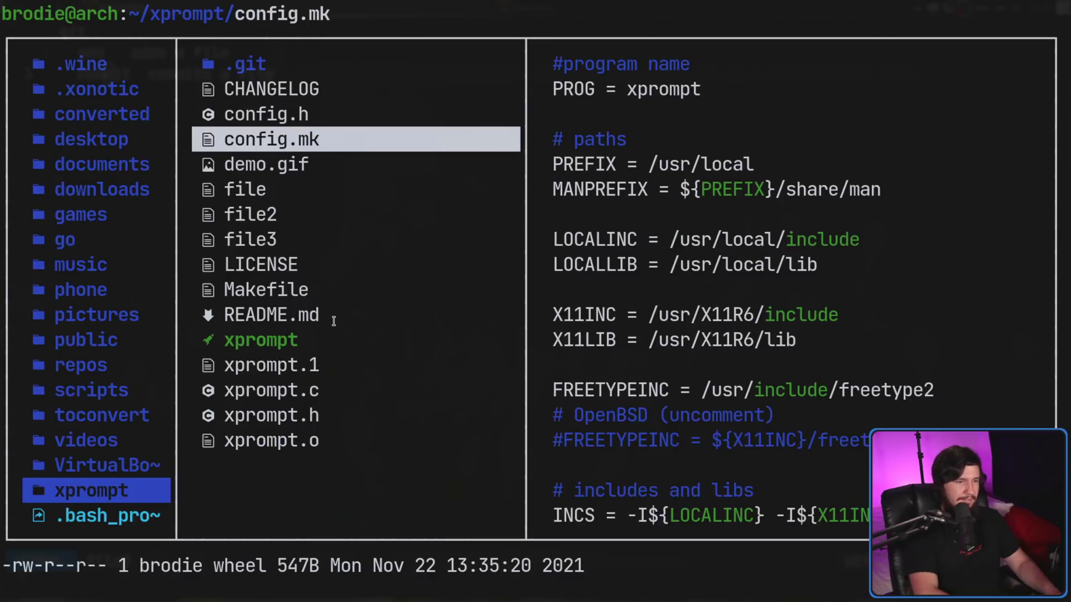
pyautogui.press('j')
pyautogui.press('j')
pyautogui.press('j')
pyautogui.press('j')
pyautogui.press('j')
pyautogui.press('j')
pyautogui.press('j')
pyautogui.press('j')
pyautogui.press('j')
pyautogui.press('j')
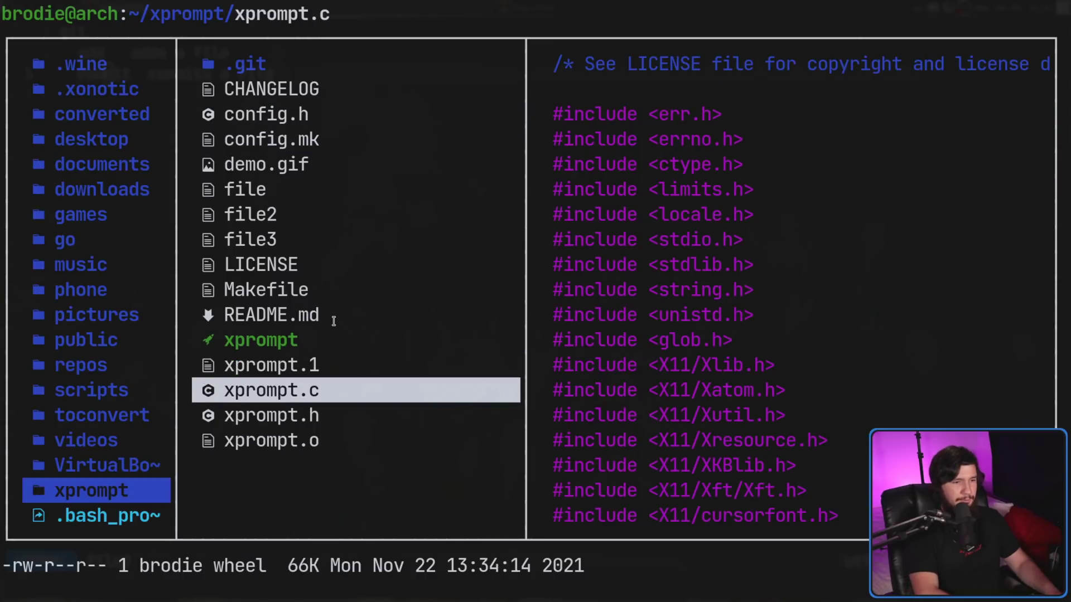
pyautogui.press('j')
pyautogui.press('k')
pyautogui.press('j')
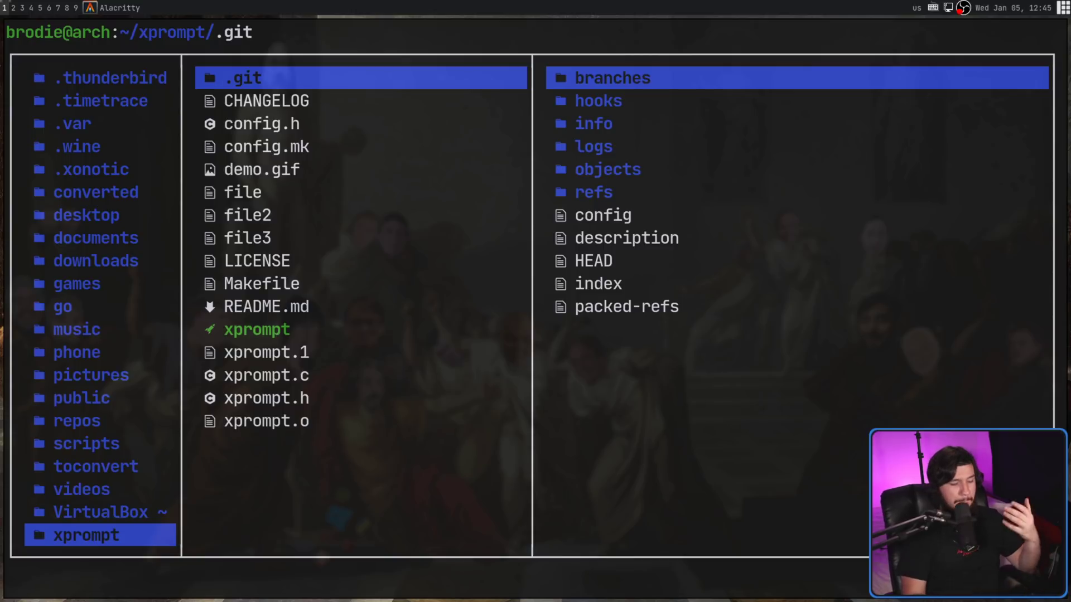
# Bring Brave forward to show the README's Installation section with make and make install.
pyautogui.press('super+2')
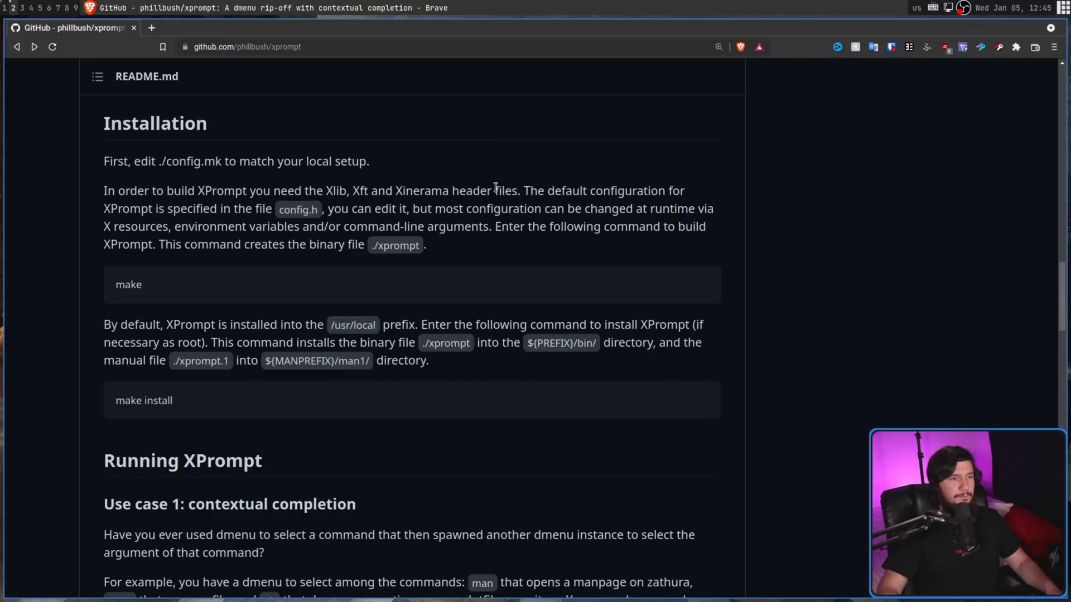